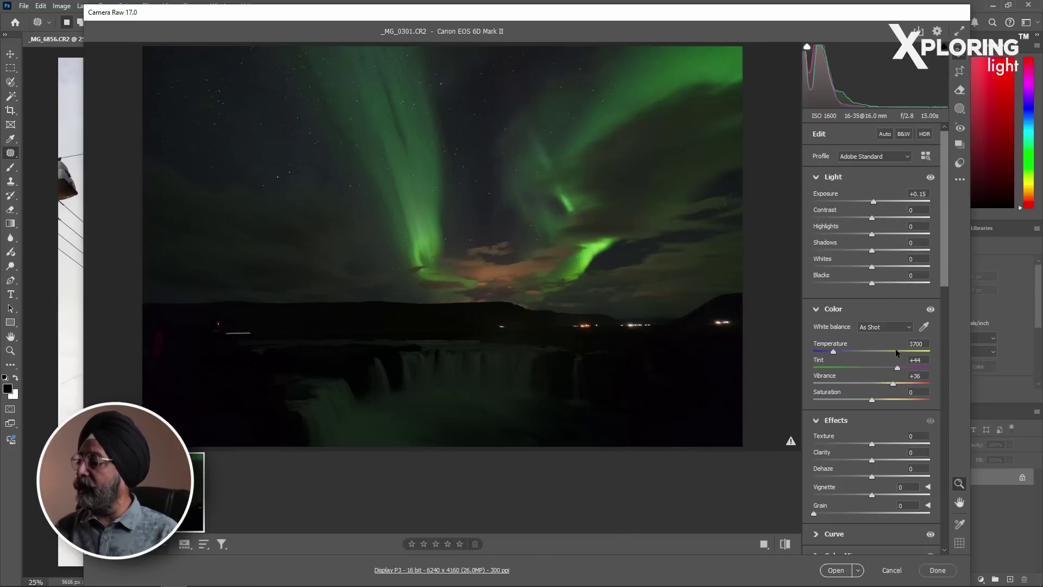
scroll(911, 409, down, 2)
scroll(910, 408, down, 2)
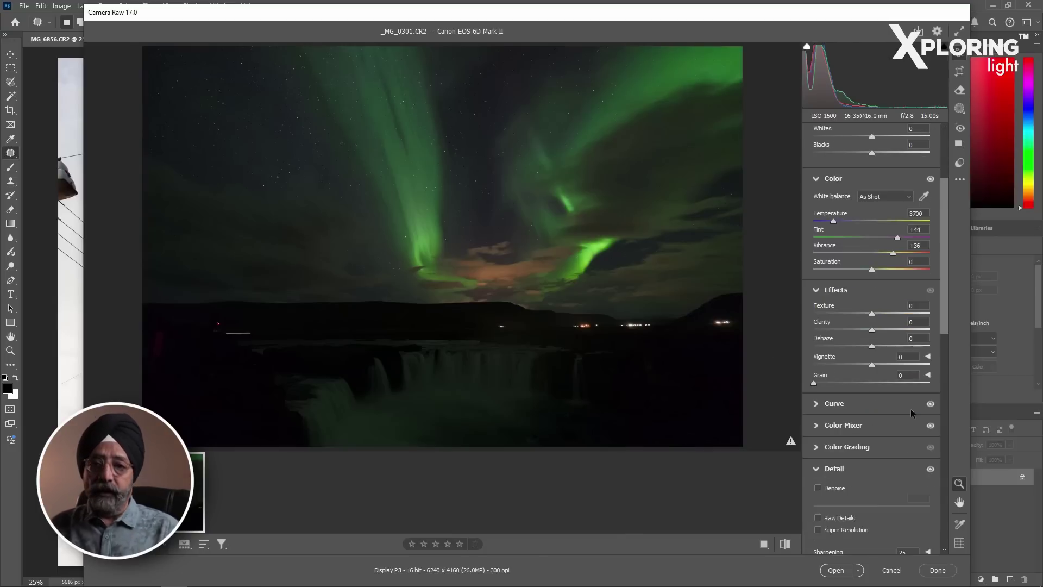
scroll(910, 409, down, 2)
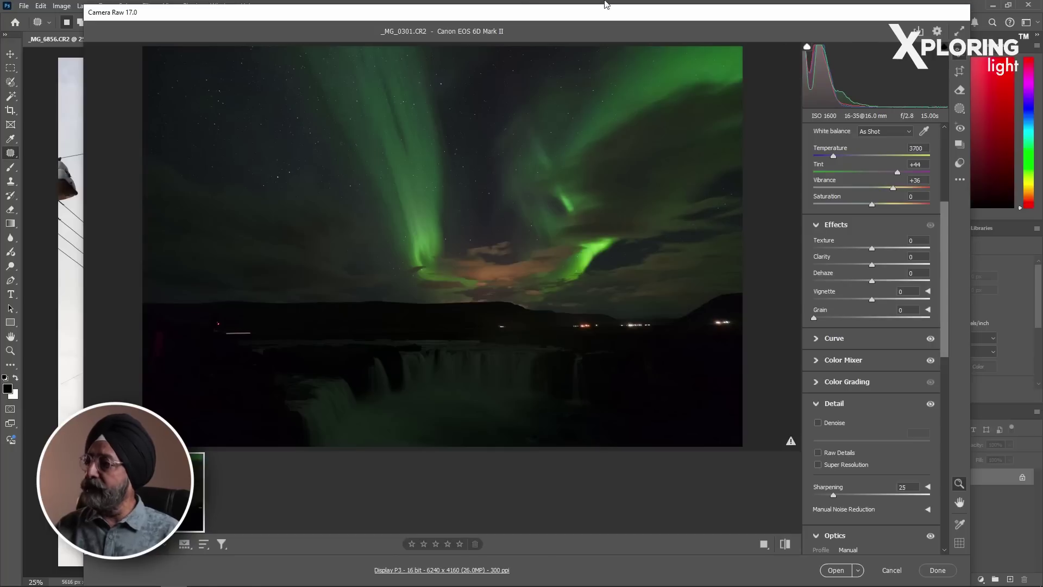
click(937, 33)
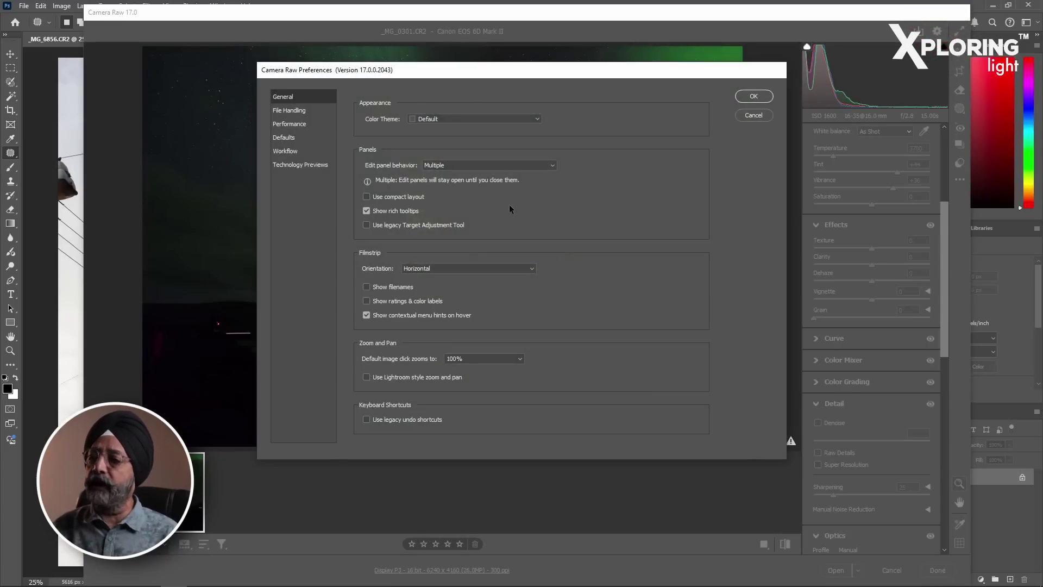
click(304, 166)
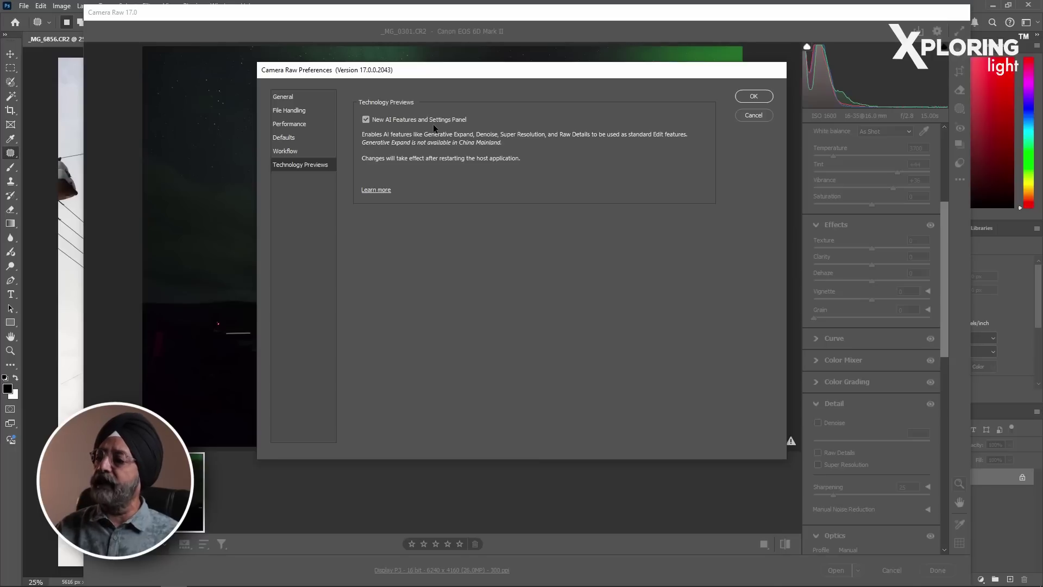
click(370, 120)
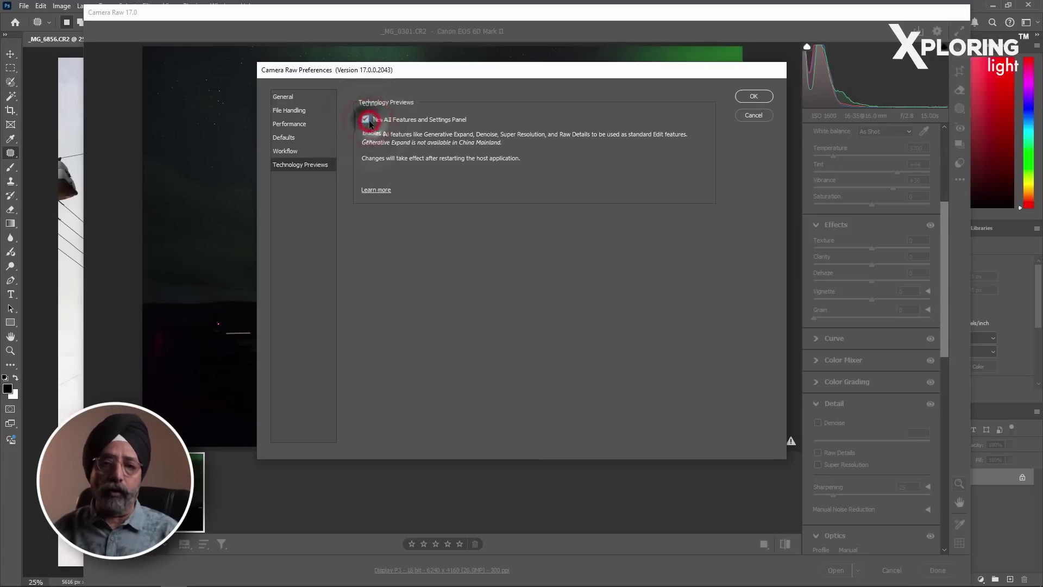
click(754, 116)
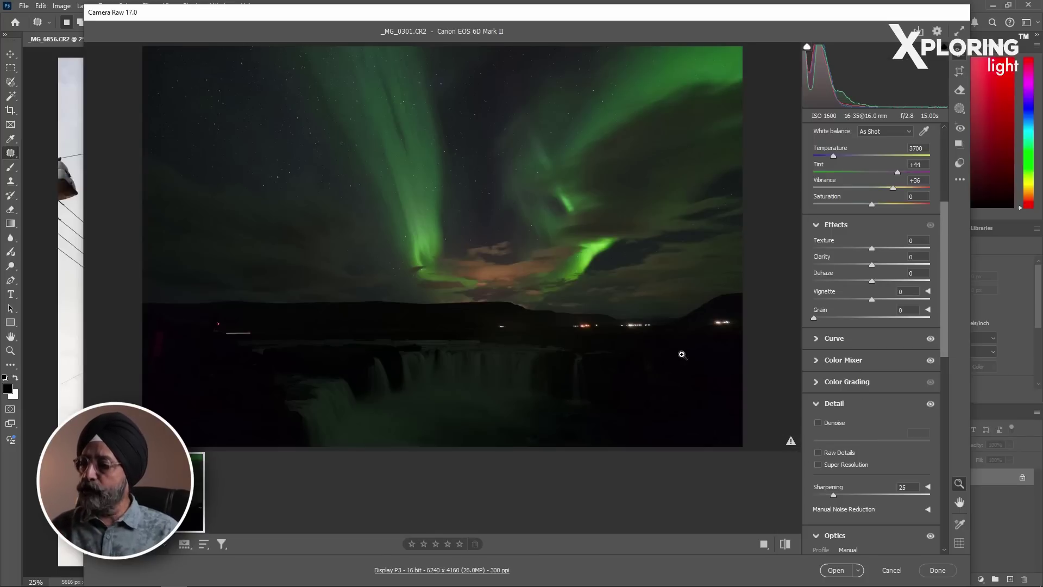
- Zoom into the aurora sky, enable AI Denoise and compare it with the preview toggle
click(458, 219)
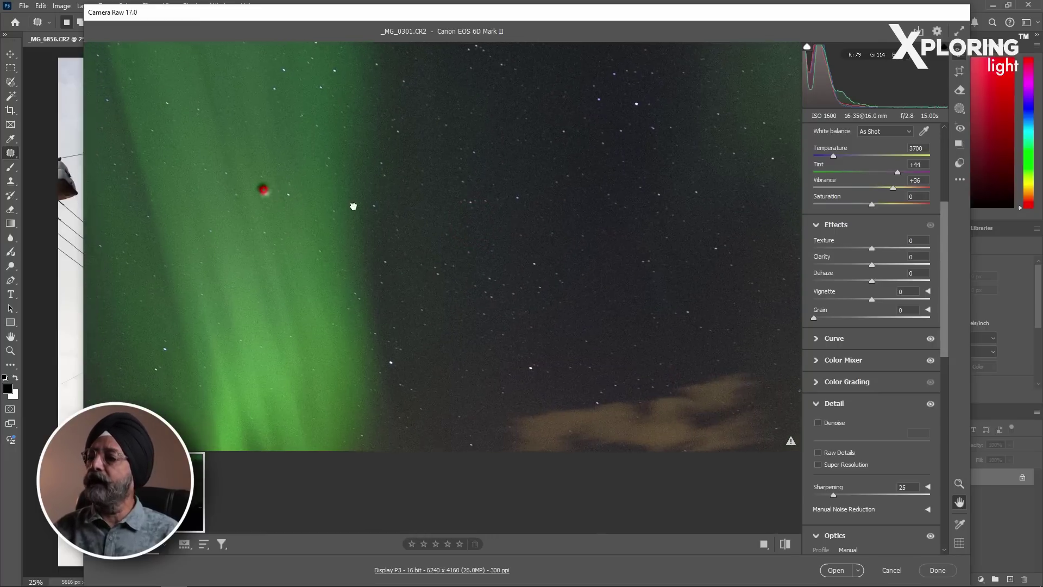
drag(262, 190, 692, 249)
mouse_move(459, 234)
mouse_down()
mouse_move(393, 365)
mouse_move(250, 303)
mouse_up()
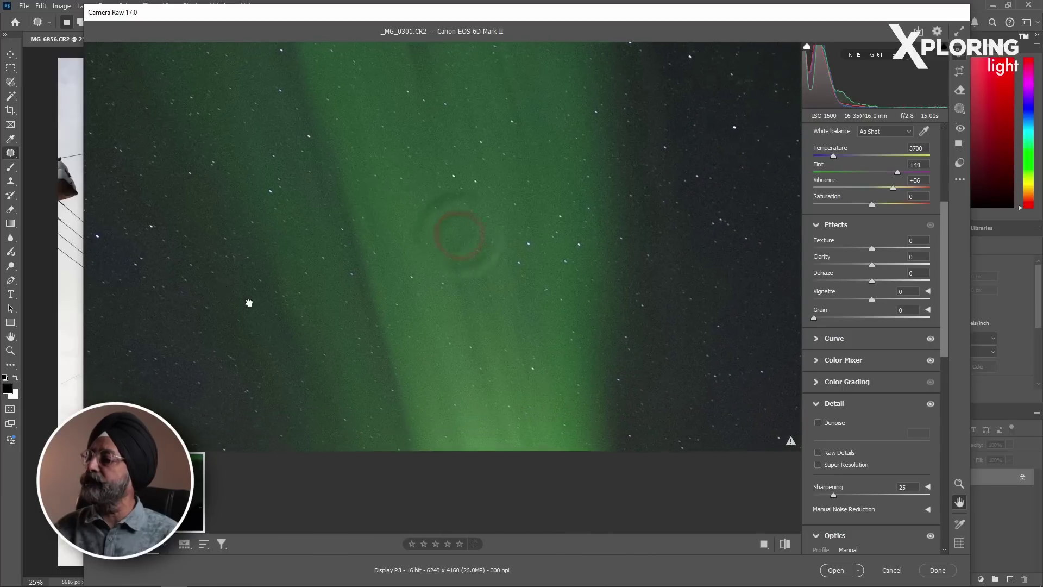
drag(666, 284, 398, 109)
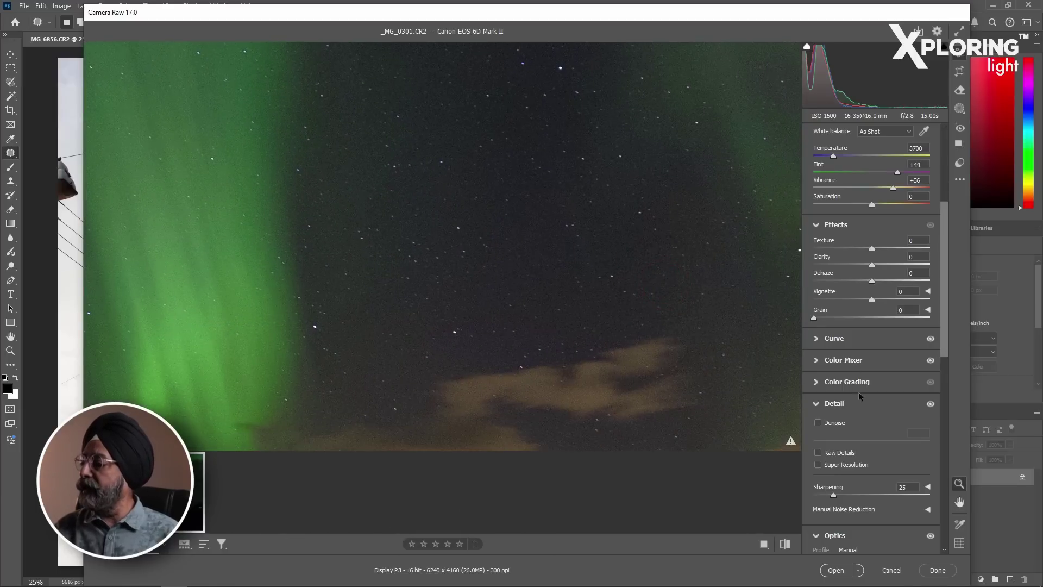
click(819, 423)
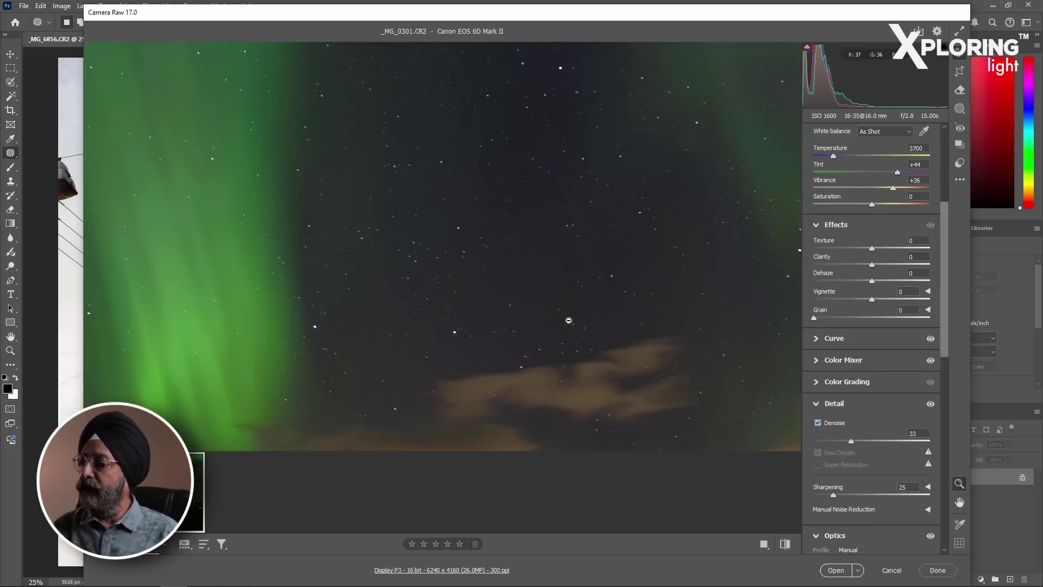
click(930, 403)
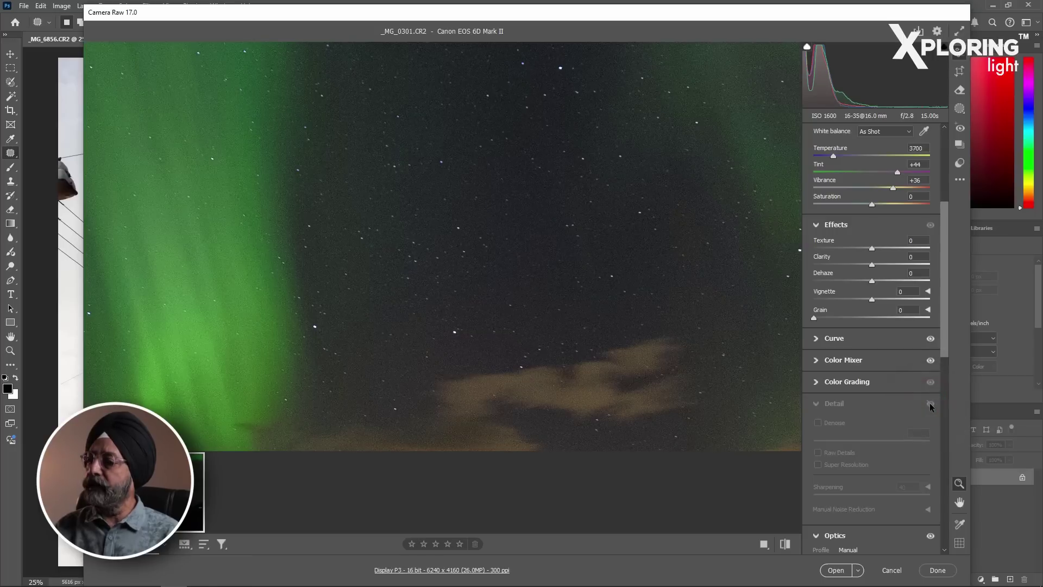
click(930, 402)
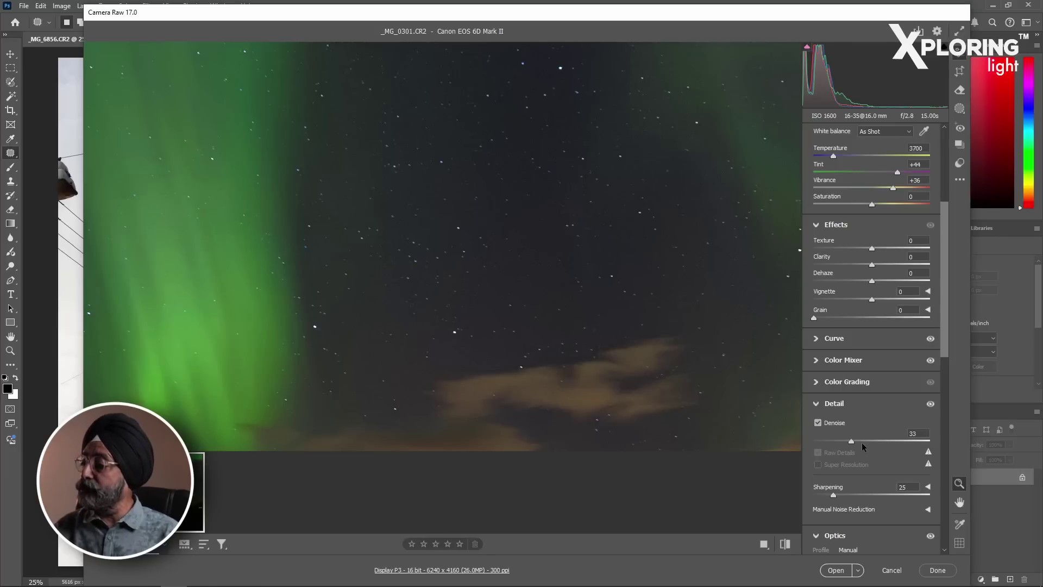
- Raise Denoise strength to 47 and open the aurora photo in Photoshop
drag(852, 441, 867, 442)
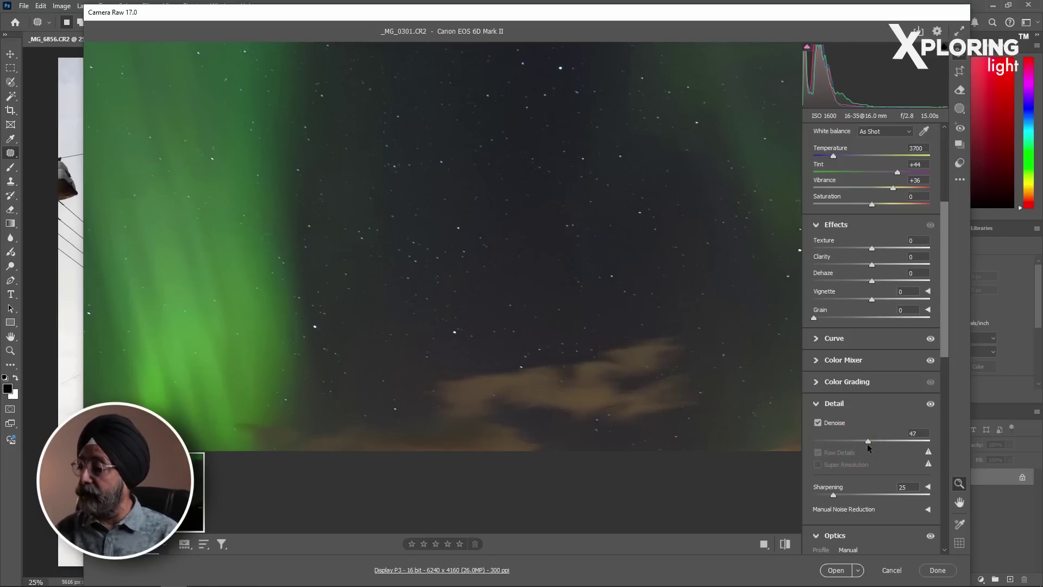
drag(264, 174, 361, 196)
drag(343, 133, 348, 106)
key(z)
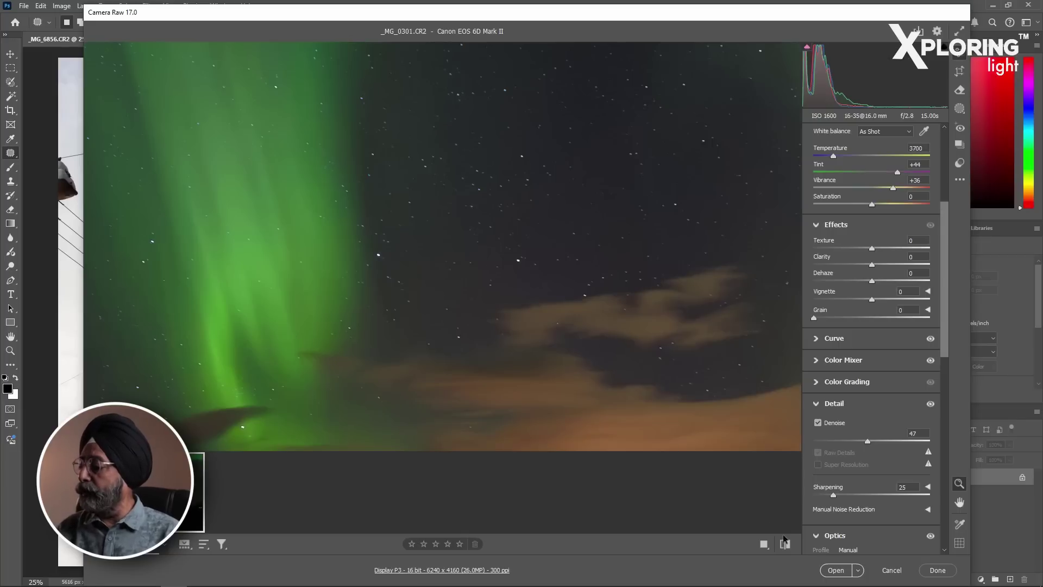
click(835, 570)
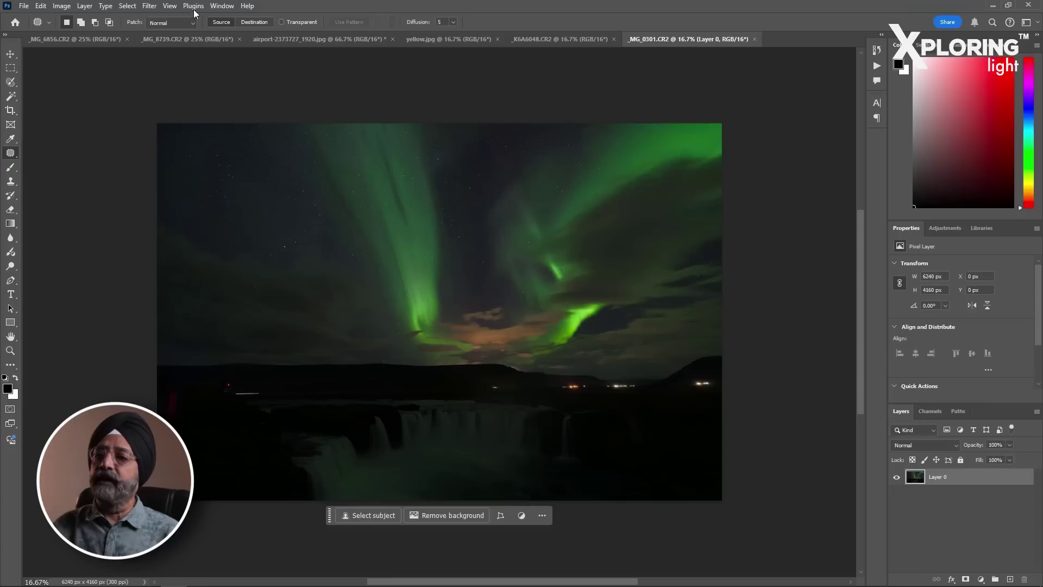
click(150, 6)
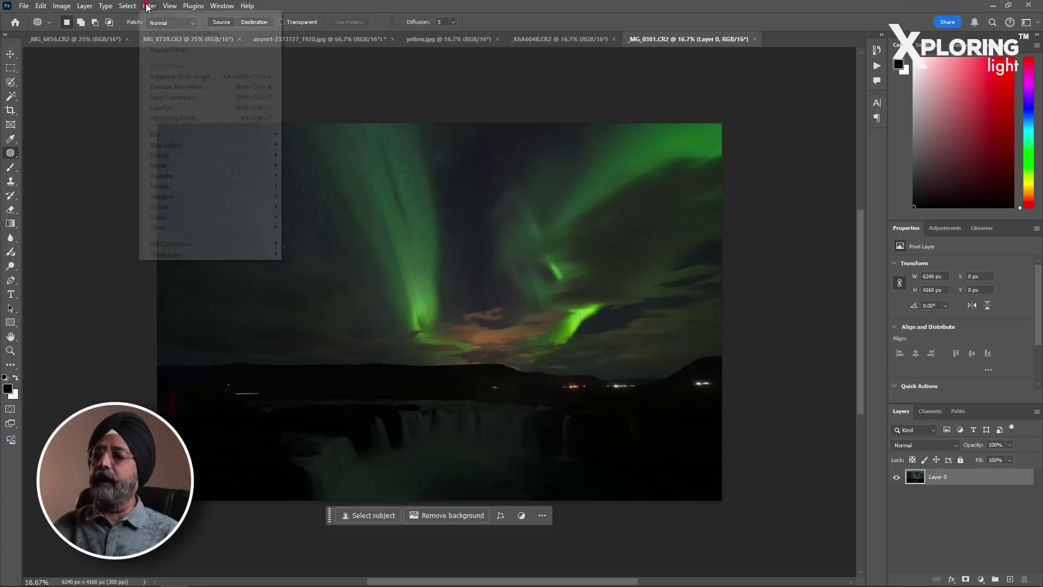
click(169, 87)
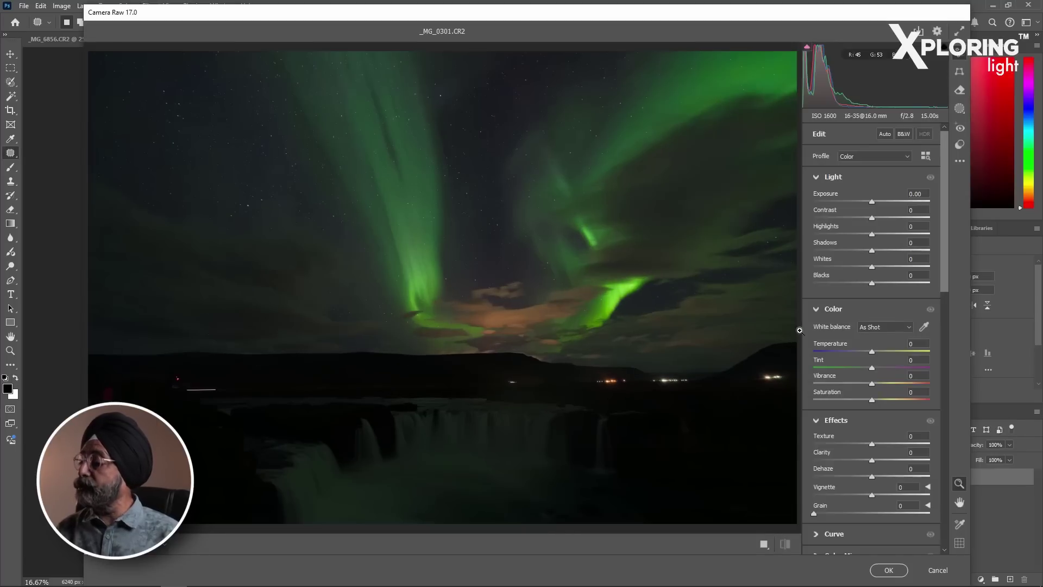
scroll(894, 370, down, 3)
scroll(895, 369, down, 2)
scroll(894, 369, down, 2)
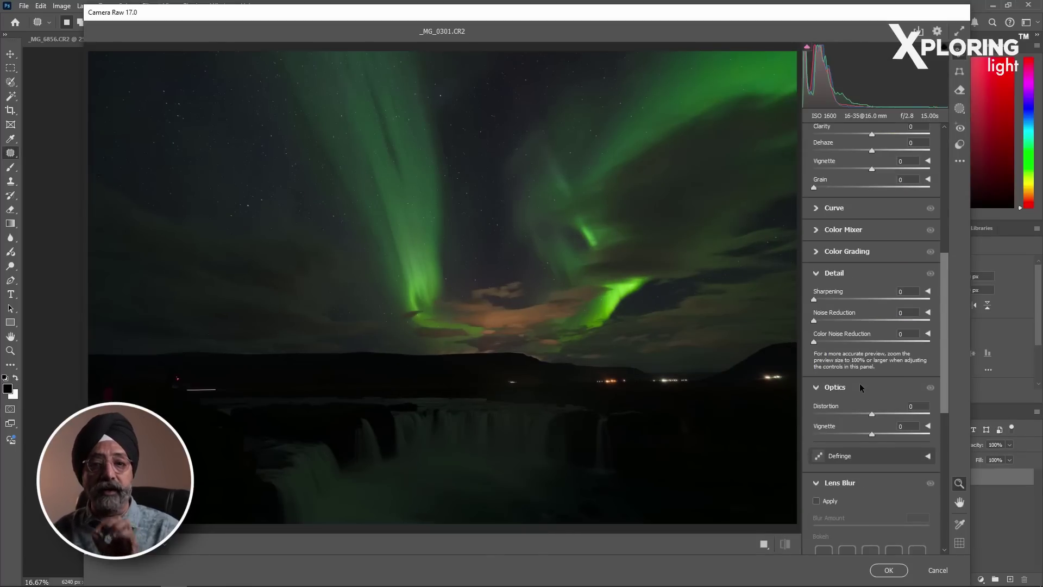
click(940, 570)
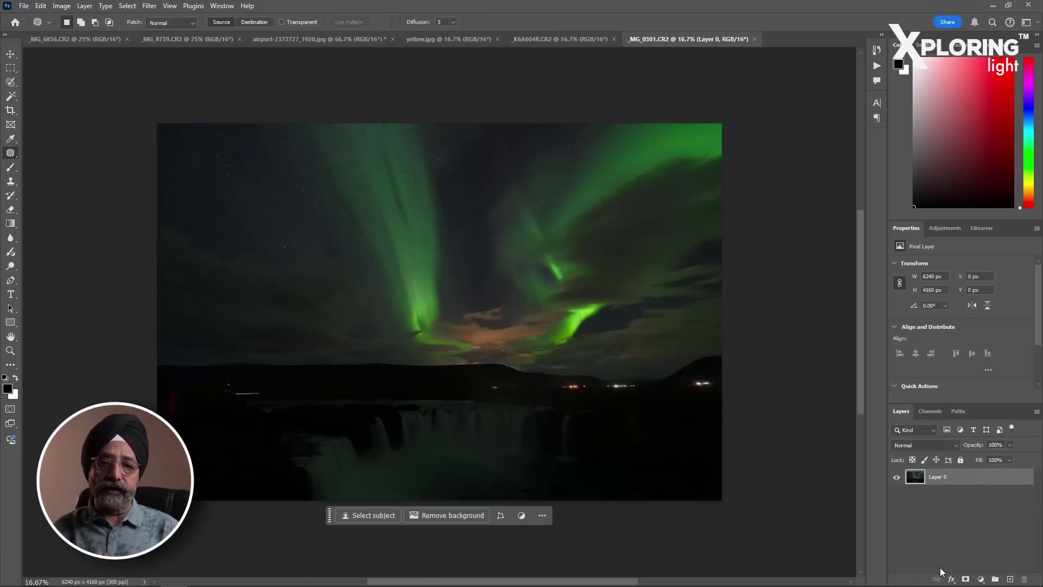
- Select the Remove tool and switch to the _MG_6856 cathedral document
key(shift+j)
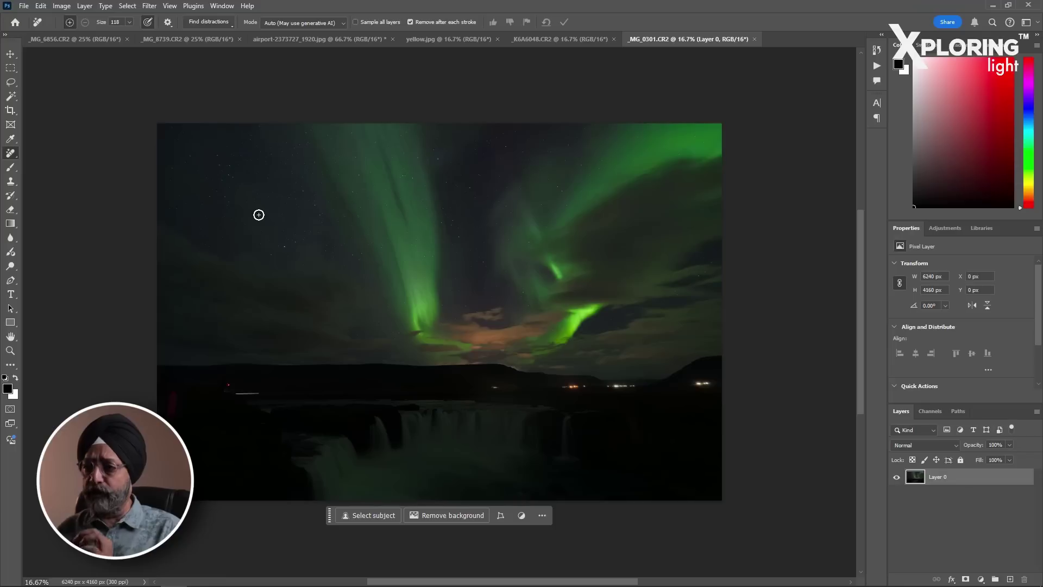
key(ctrl+Tab)
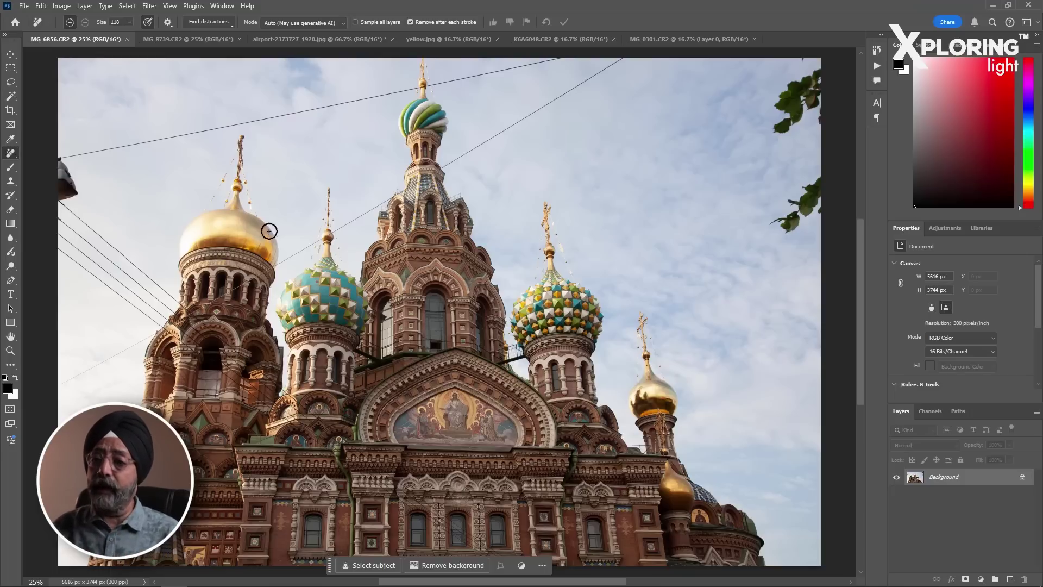
- Open and cancel the Customize Toolbar dialog unchanged, leaving the Remove tool active
click(10, 154)
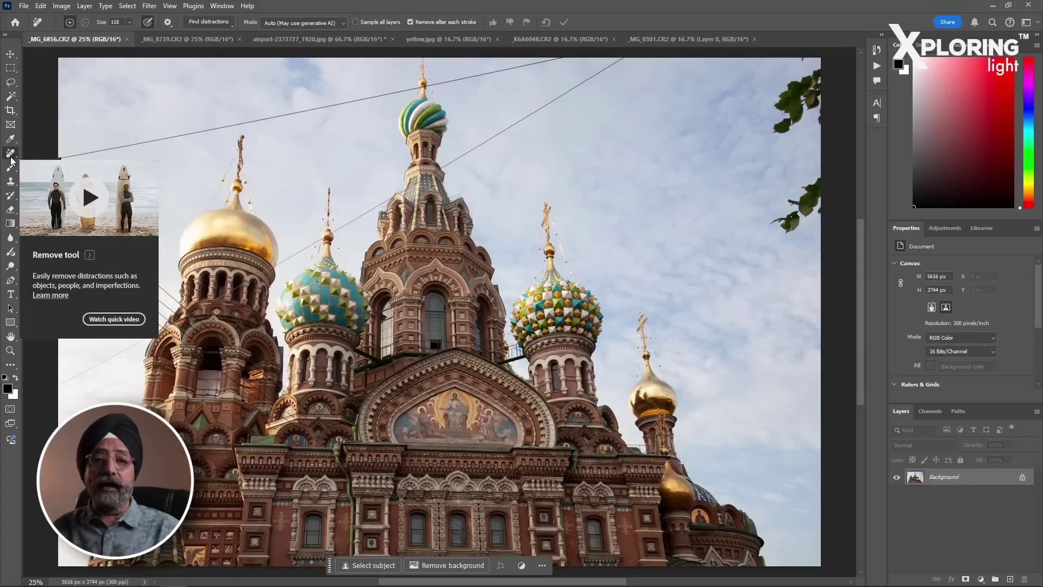
click(11, 364)
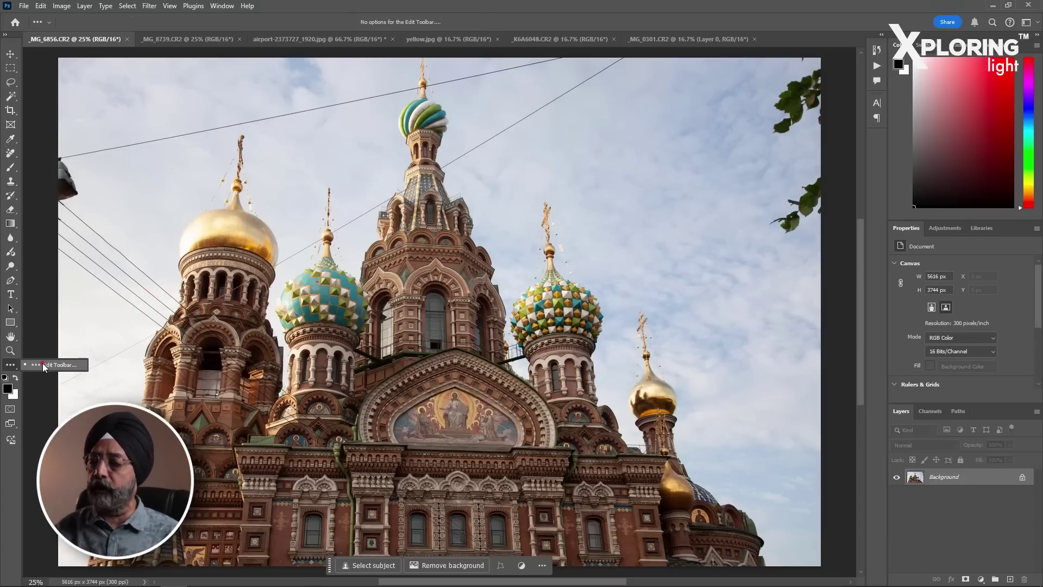
click(43, 364)
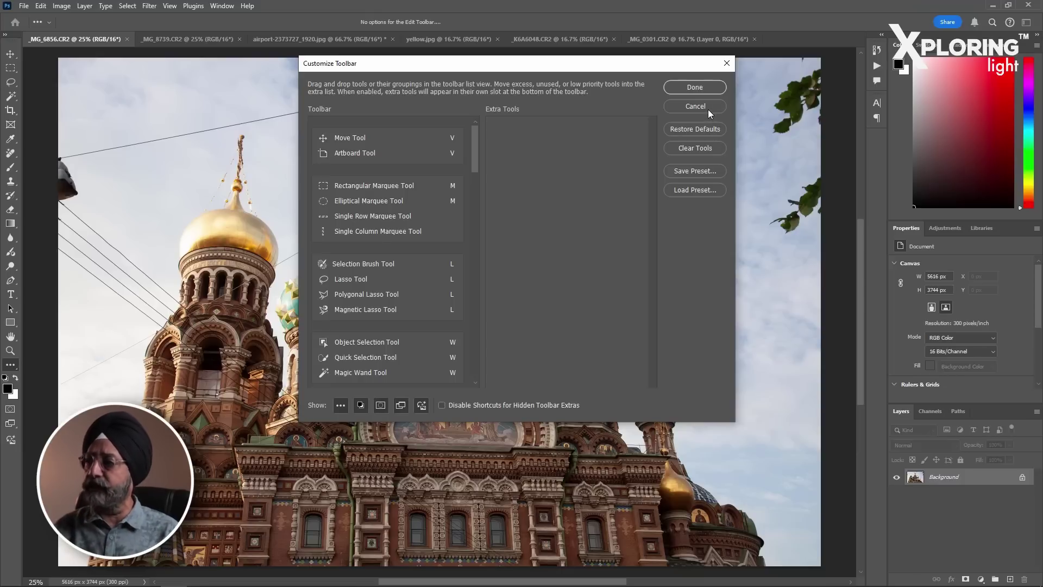
click(708, 110)
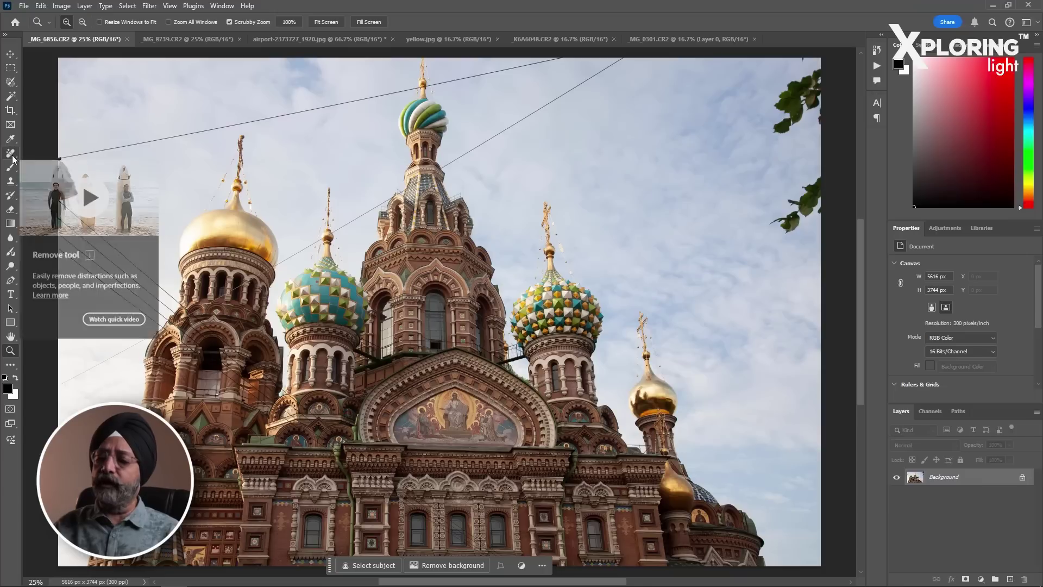
click(11, 154)
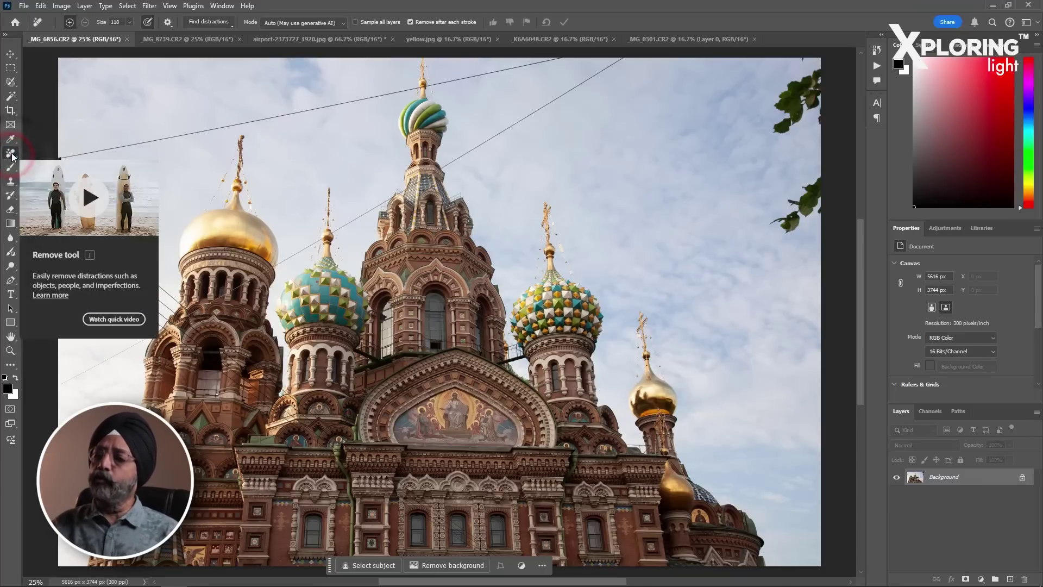
- Remove all wires and cables from the cathedral sky using Find distractions
click(228, 24)
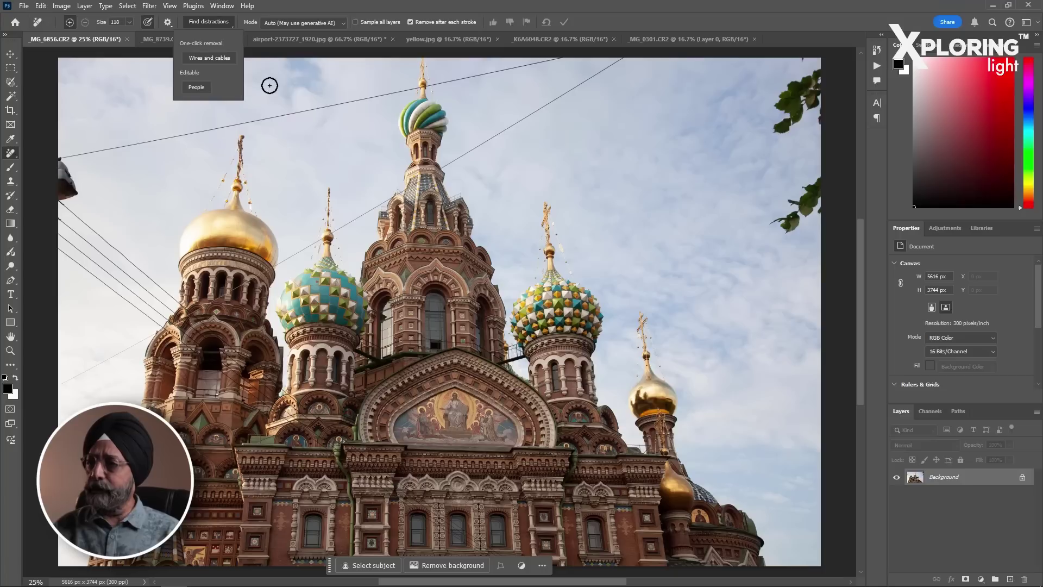
click(311, 12)
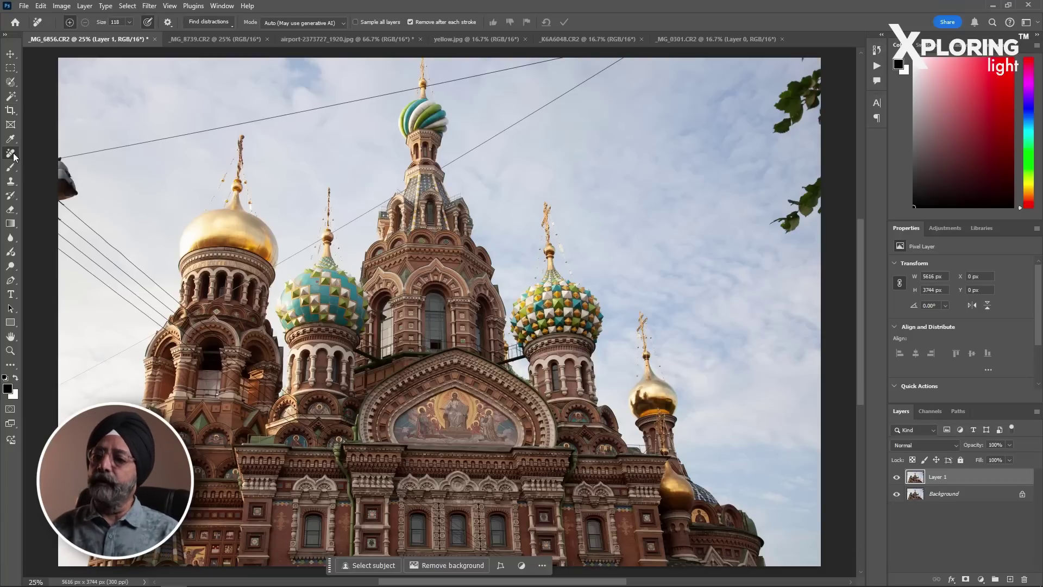
click(201, 21)
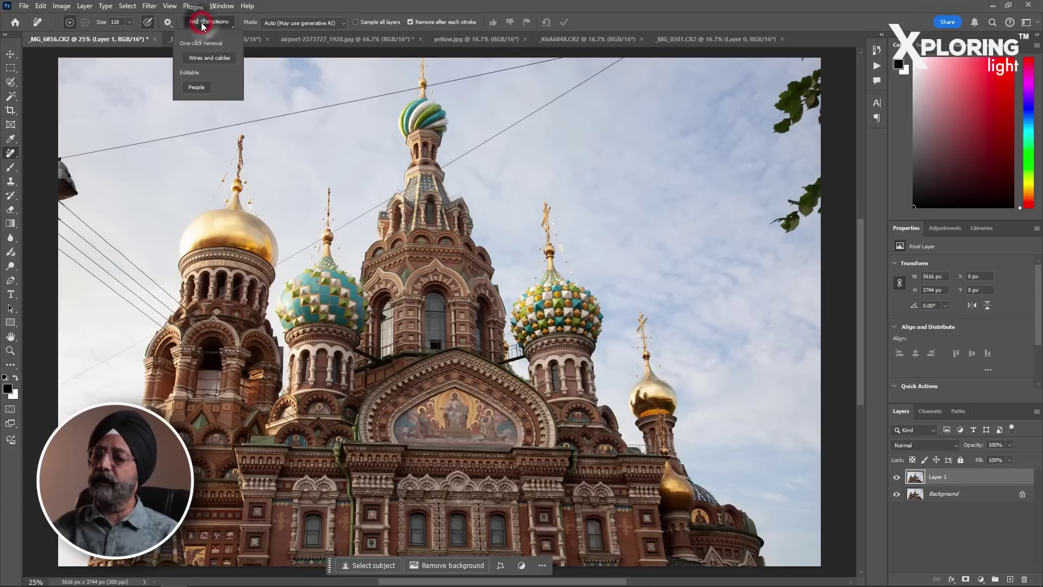
click(213, 58)
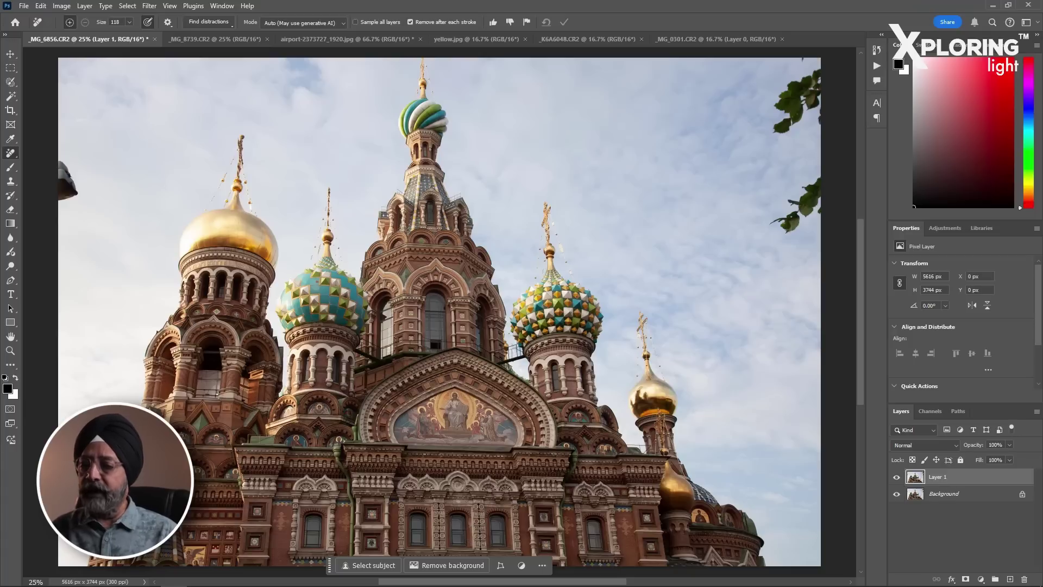
- Inspect the facade mosaic close up, then brush the Remove tool over the left-edge lamp
click(11, 351)
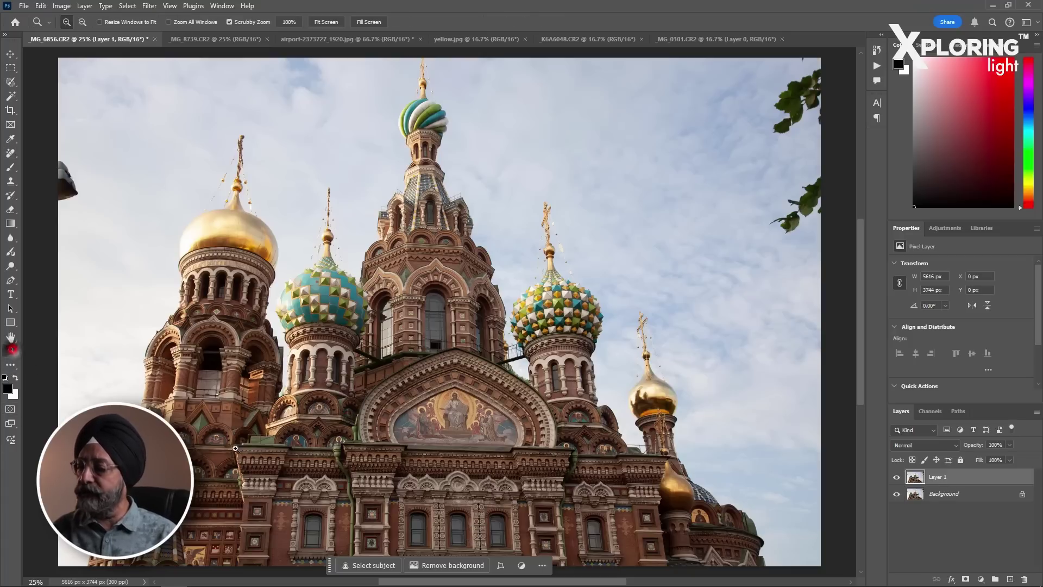
click(416, 500)
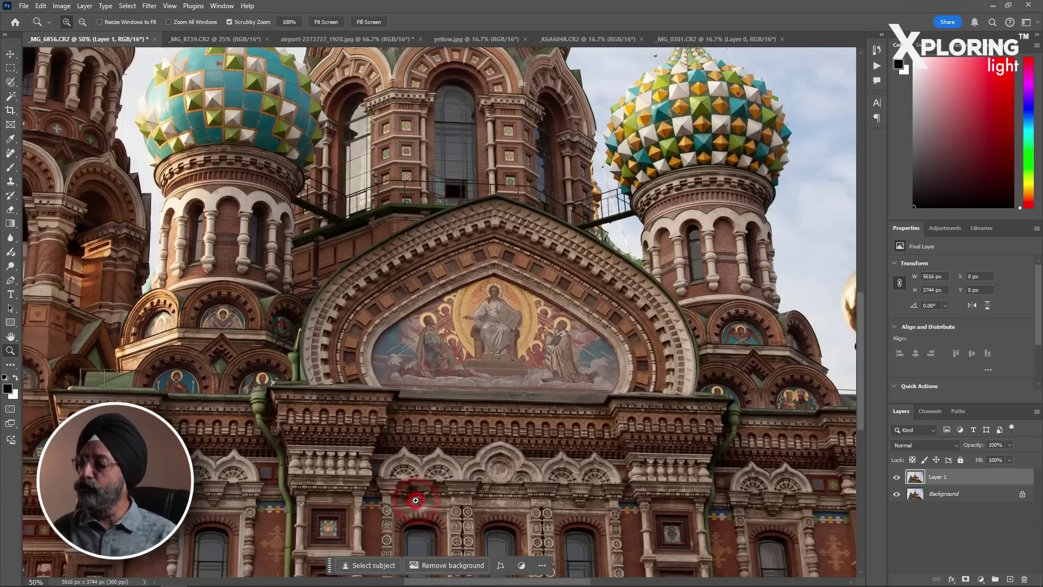
click(416, 501)
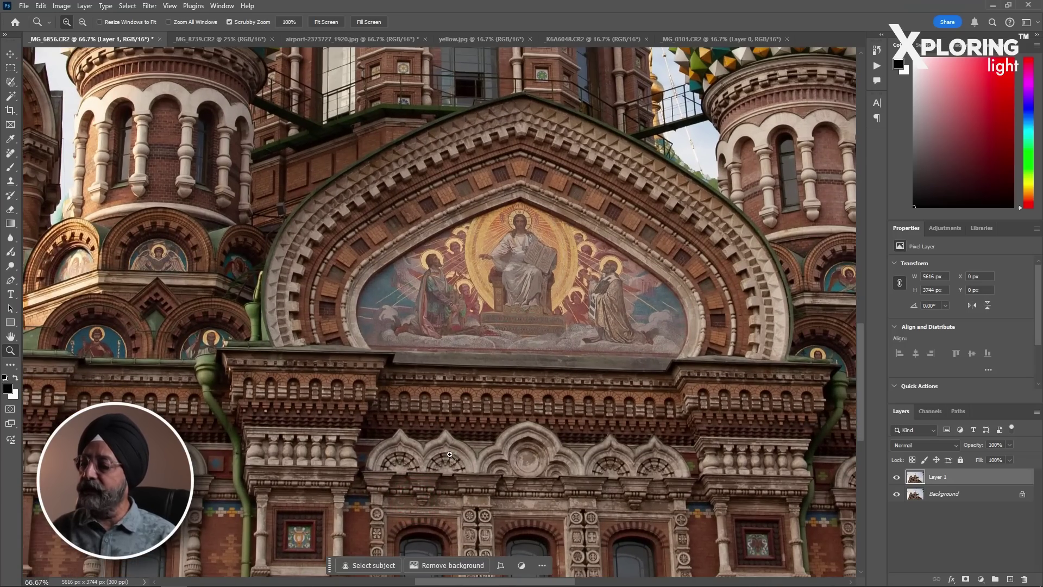
mouse_move(447, 450)
mouse_down()
mouse_move(558, 418)
mouse_move(476, 584)
mouse_move(361, 396)
mouse_move(37, 200)
mouse_up()
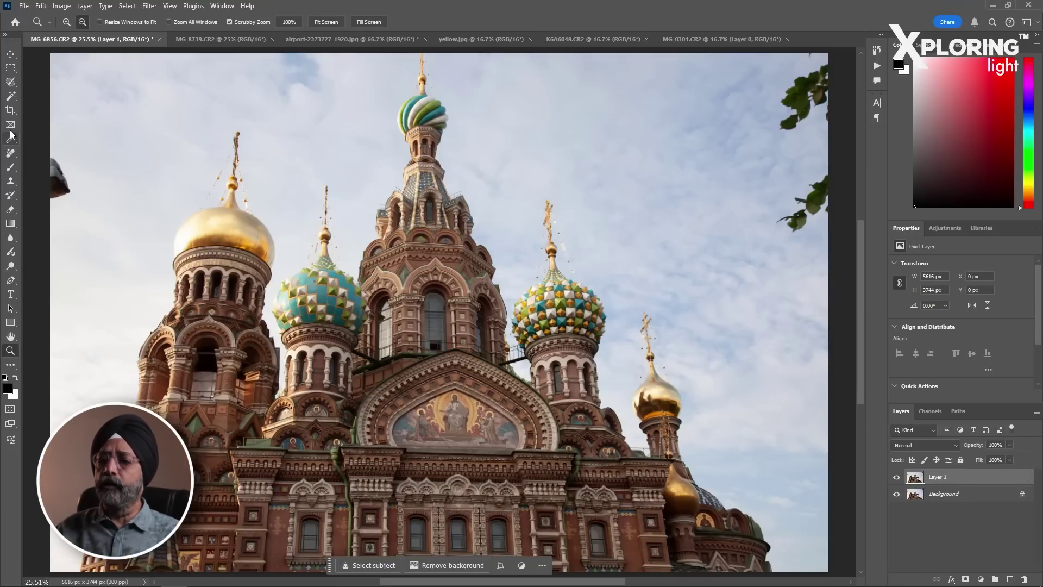
click(10, 154)
drag(47, 159, 65, 189)
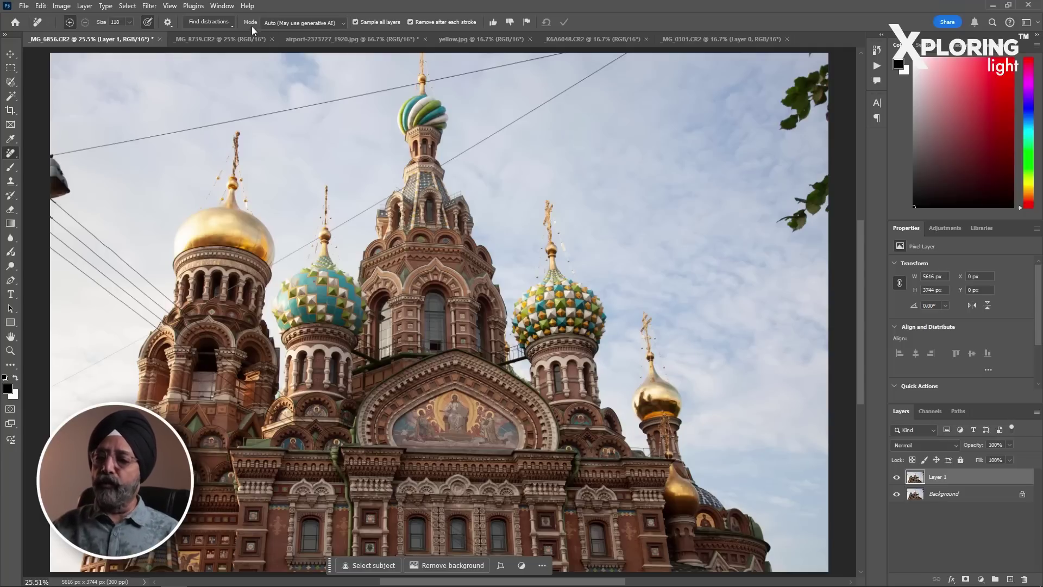
- Check the Remove tool's Mode options, keep Auto, and switch to _K6A6048.CR2
click(306, 23)
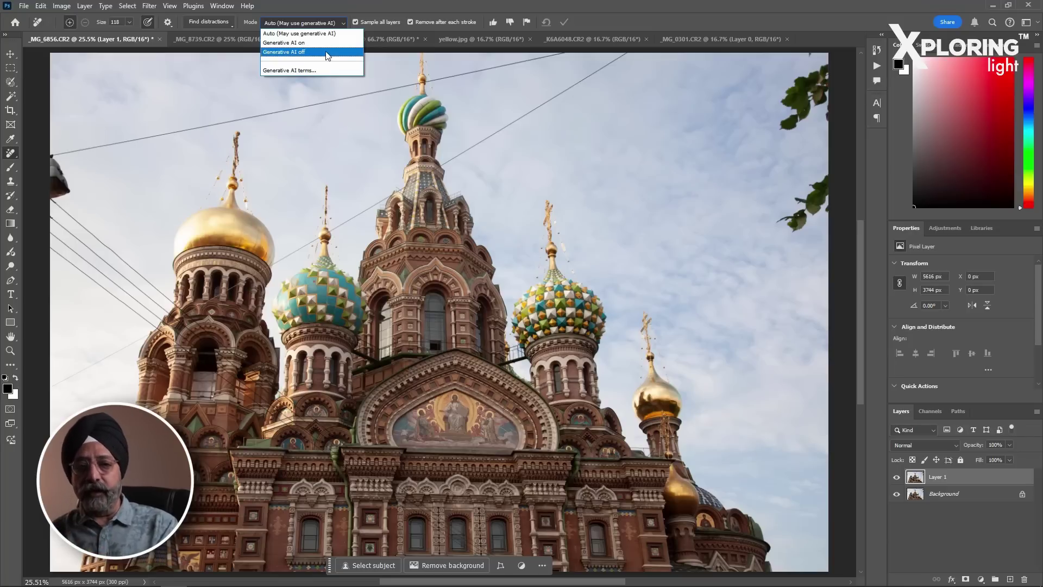
click(592, 39)
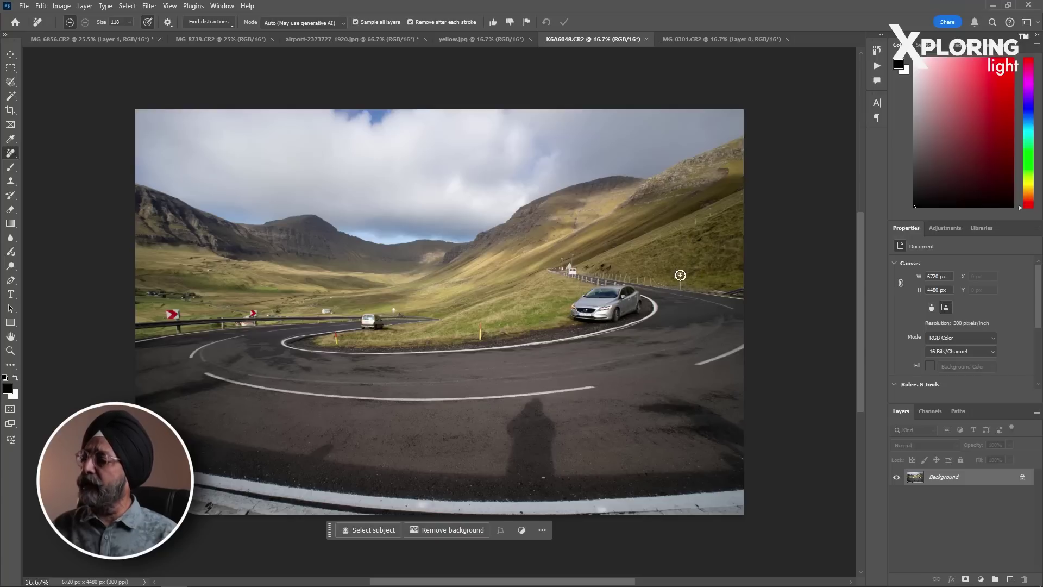
- Remove the roadside post, silver car and white car, keeping Mode on Auto, then switch to _MG_8739.CR2
click(677, 275)
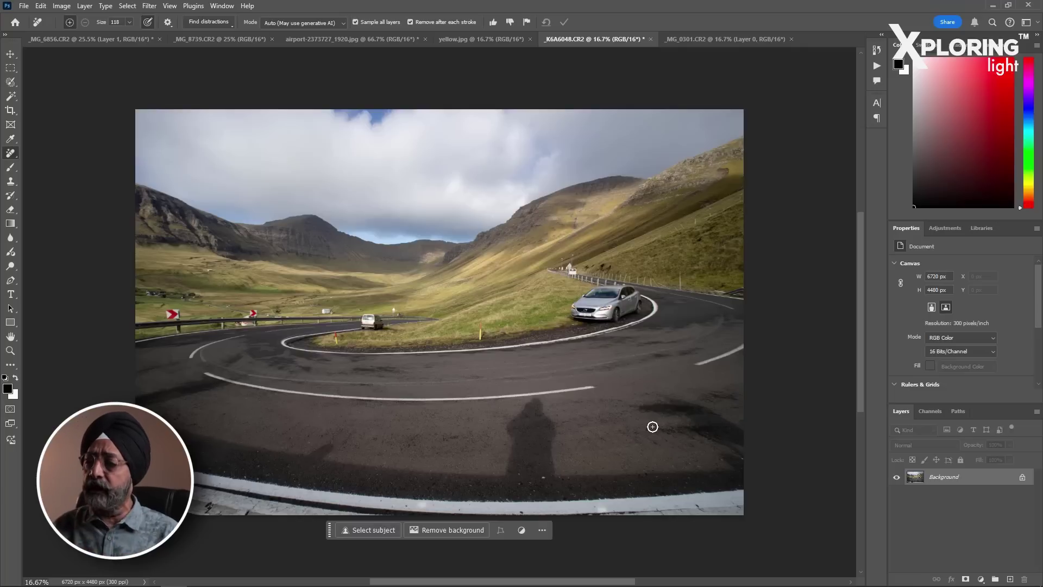
drag(574, 309, 586, 313)
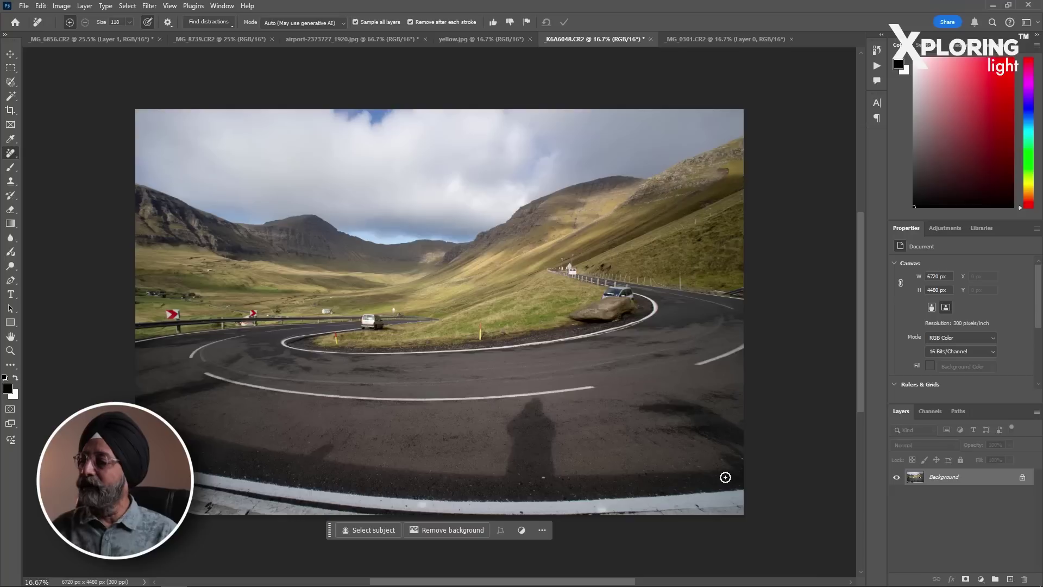
mouse_move(605, 293)
mouse_down()
mouse_move(615, 318)
mouse_move(605, 298)
mouse_up()
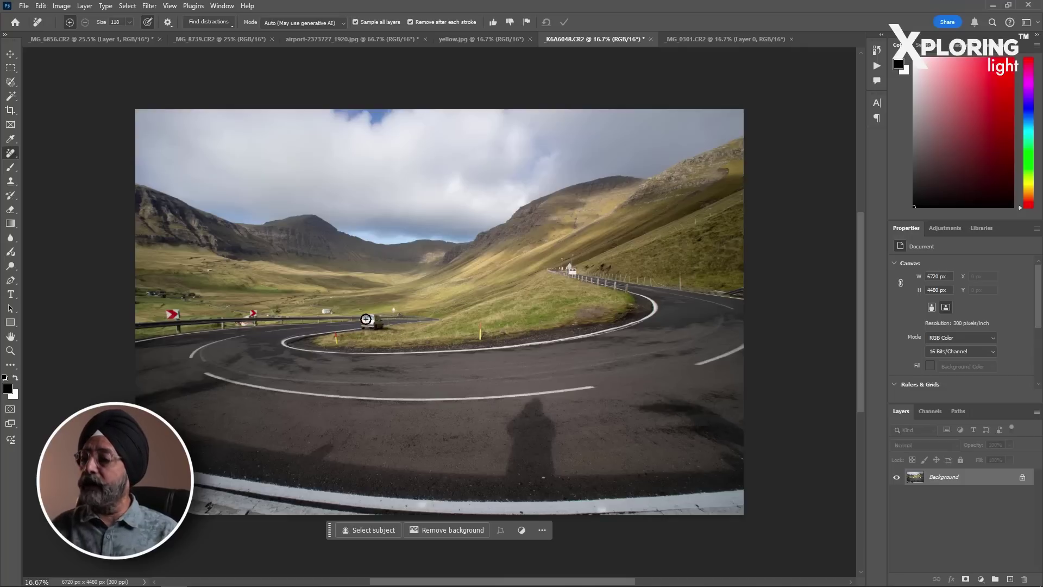
drag(367, 317, 369, 326)
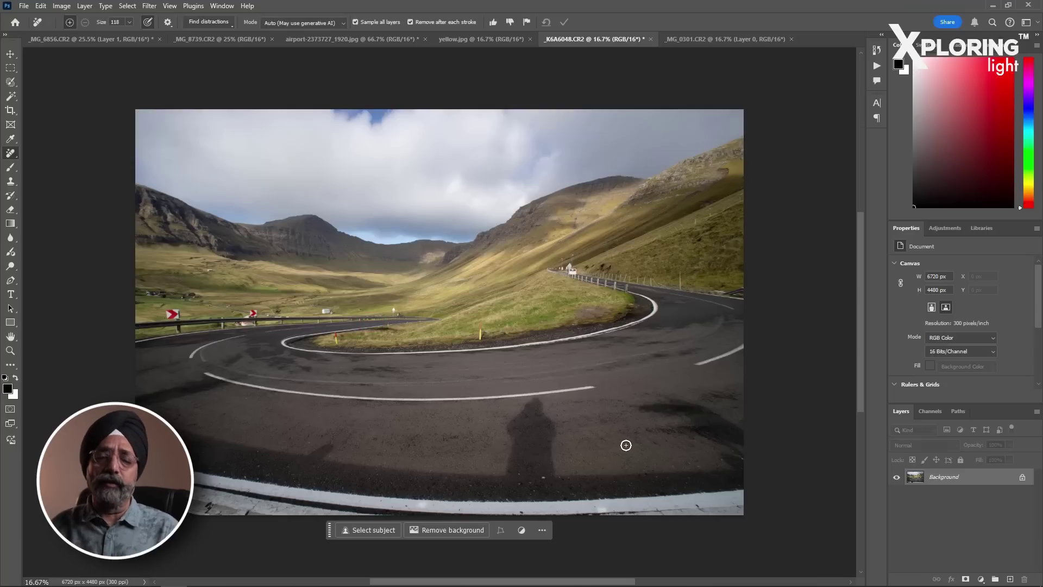
click(286, 23)
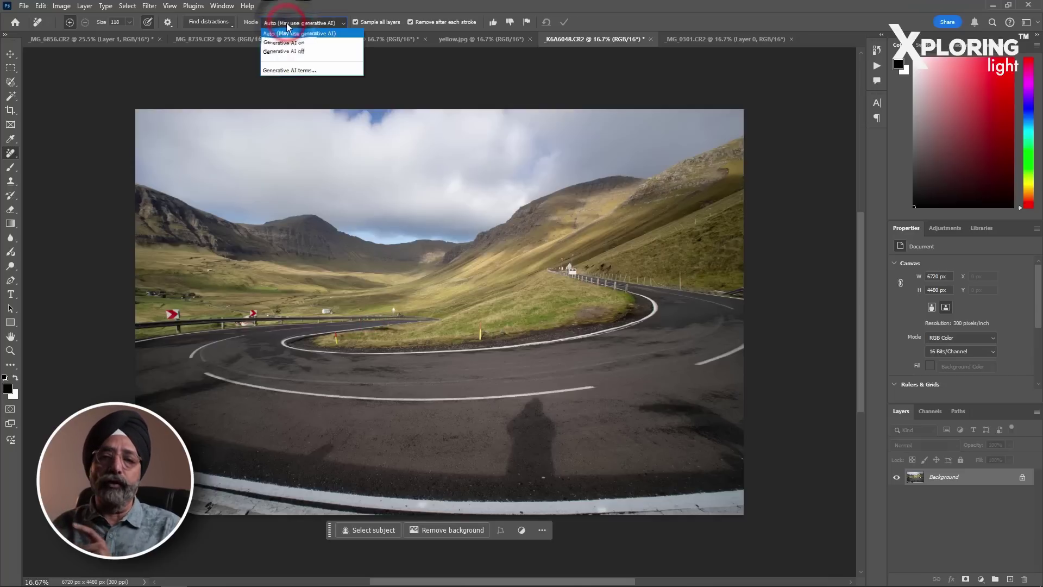
click(286, 23)
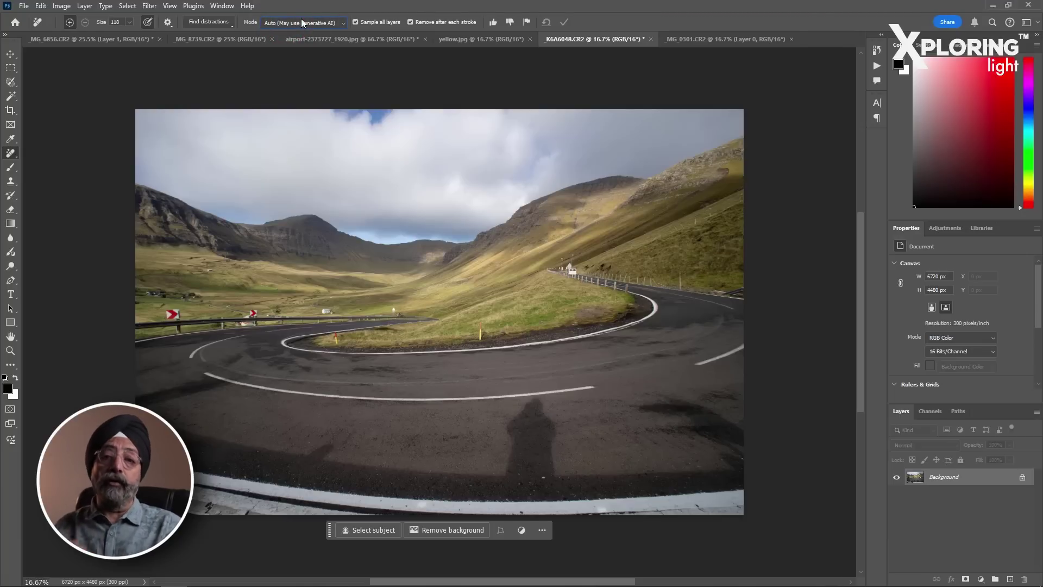
click(232, 39)
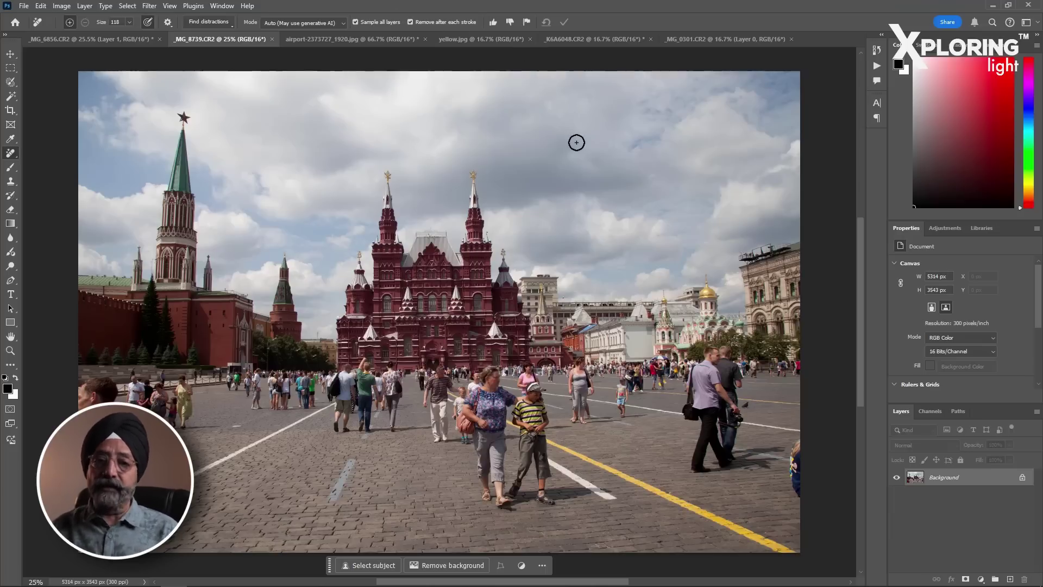
- Duplicate the background to Layer 1 and detect all people via Find distractions > People
key(ctrl+j)
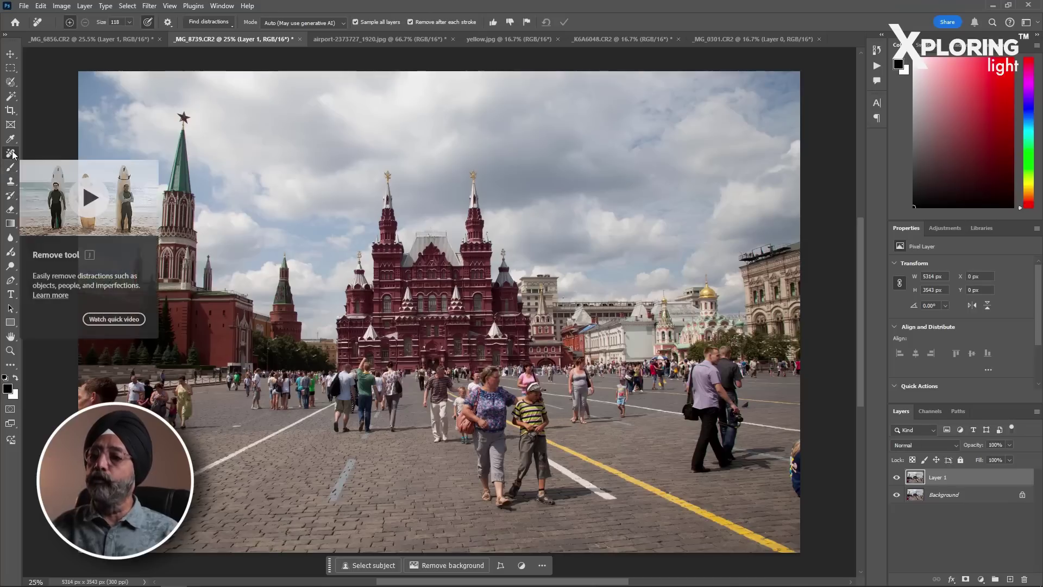
click(219, 22)
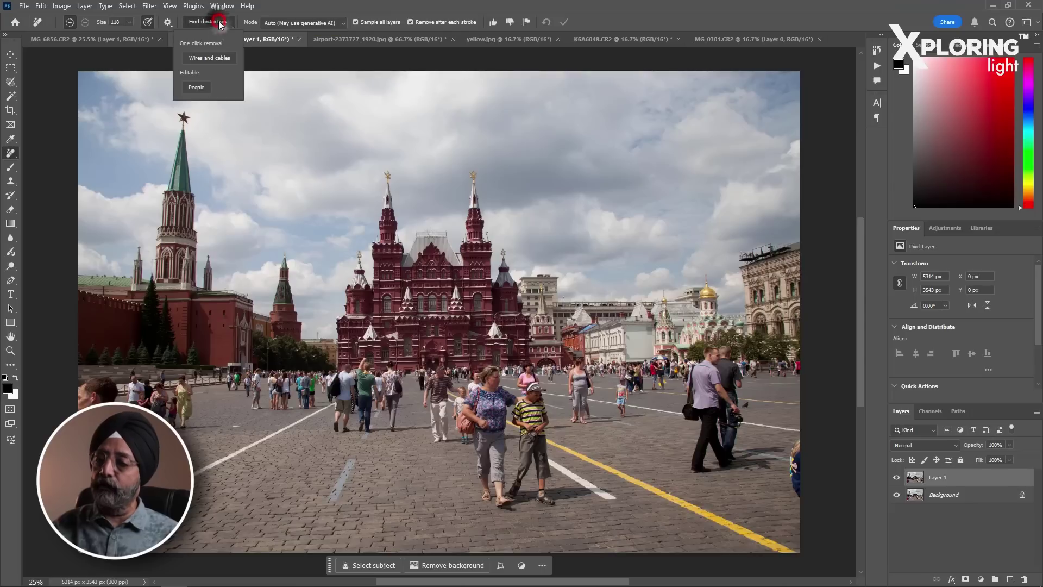
click(198, 88)
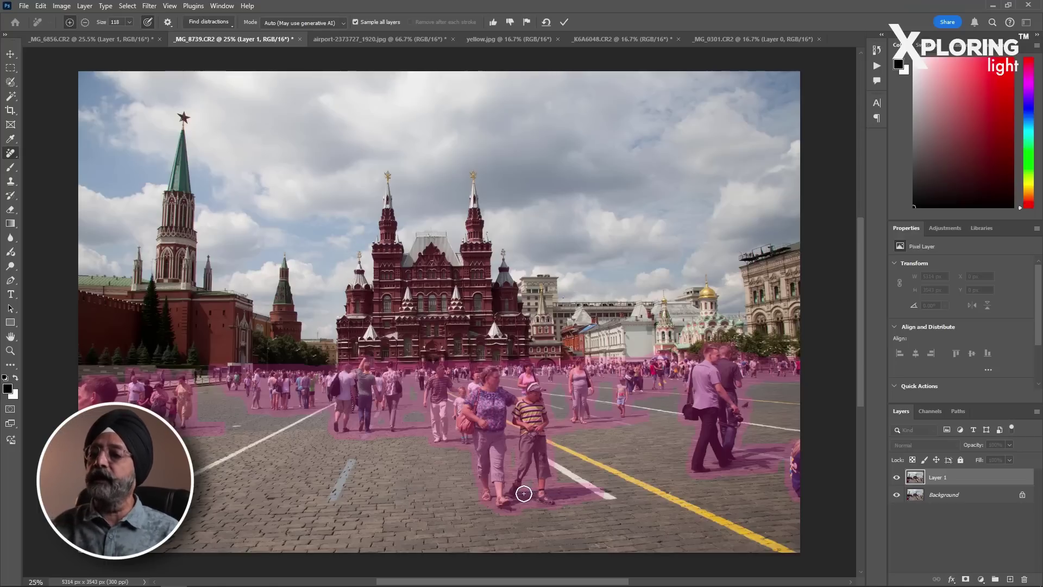
- Subtract the man in red from the people mask and apply the crowd removal
click(84, 23)
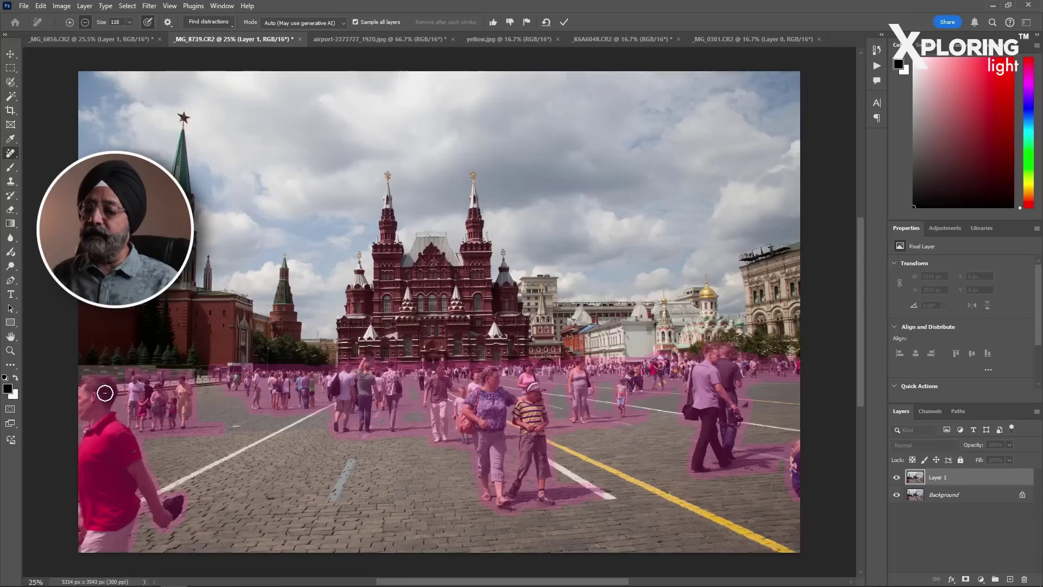
mouse_move(113, 389)
mouse_down()
mouse_move(97, 405)
mouse_move(114, 514)
mouse_move(133, 517)
mouse_move(130, 550)
mouse_move(156, 517)
mouse_move(186, 509)
mouse_move(76, 497)
mouse_move(83, 512)
mouse_move(84, 465)
mouse_move(142, 466)
mouse_move(97, 435)
mouse_move(124, 447)
mouse_move(93, 442)
mouse_up()
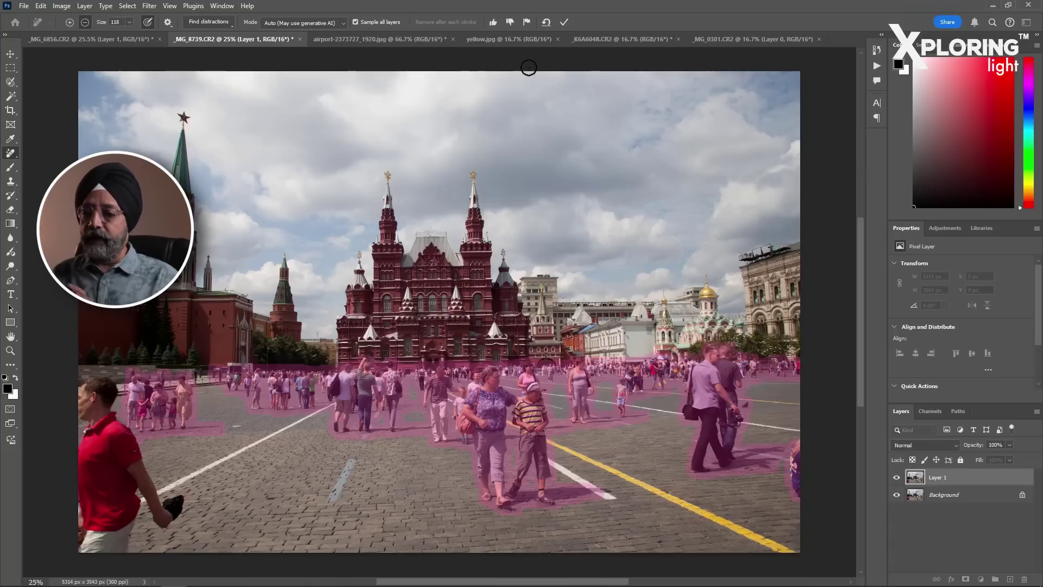
click(564, 23)
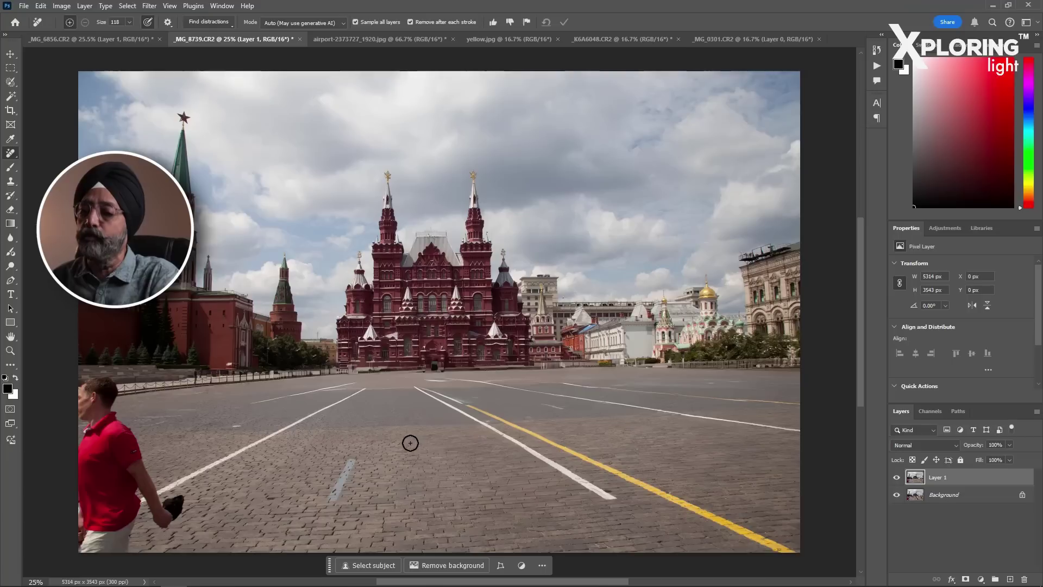
- Zoom to 100% on the railing beside the red brick wall
click(10, 351)
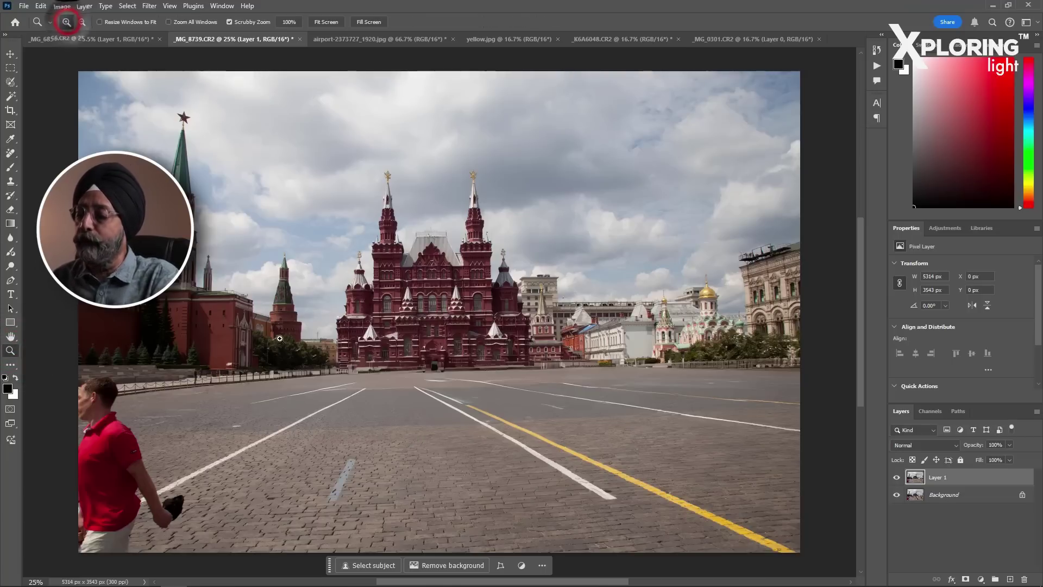
click(266, 370)
click(266, 370)
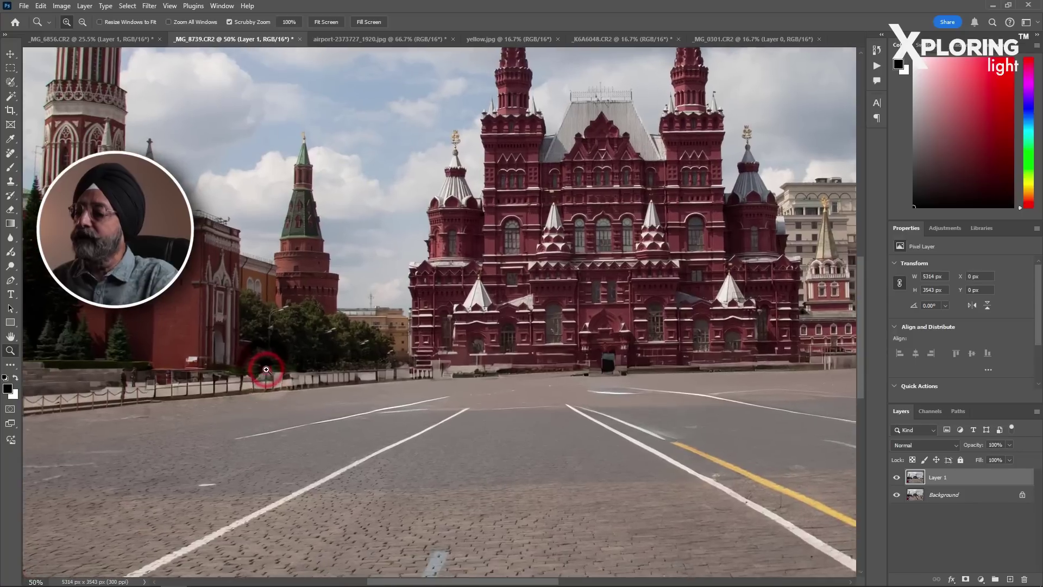
click(266, 370)
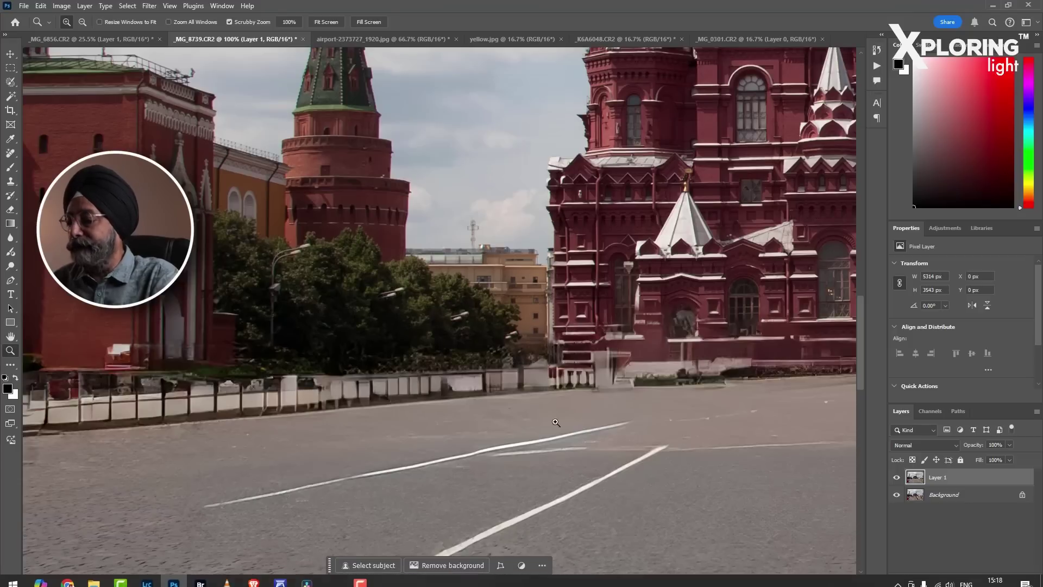
- Scroll horizontally across the cleaned square to inspect the removal
drag(474, 583, 395, 584)
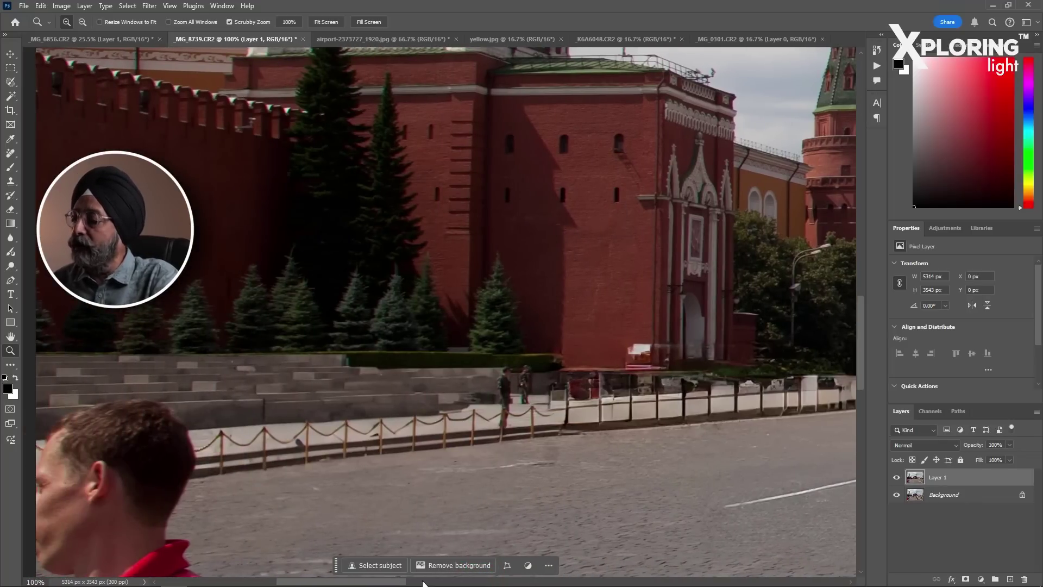
drag(395, 583, 532, 582)
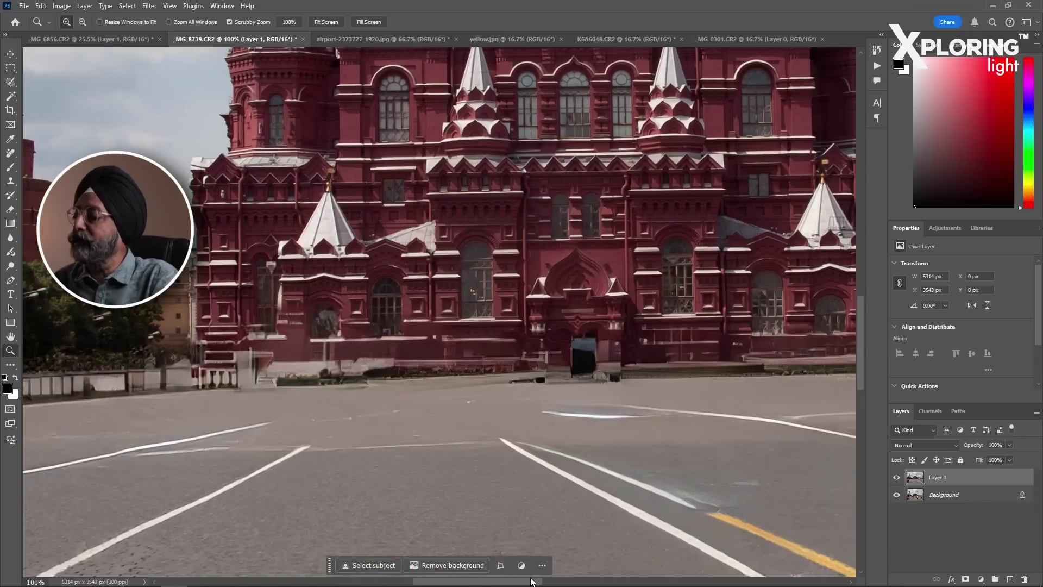
drag(532, 582, 626, 576)
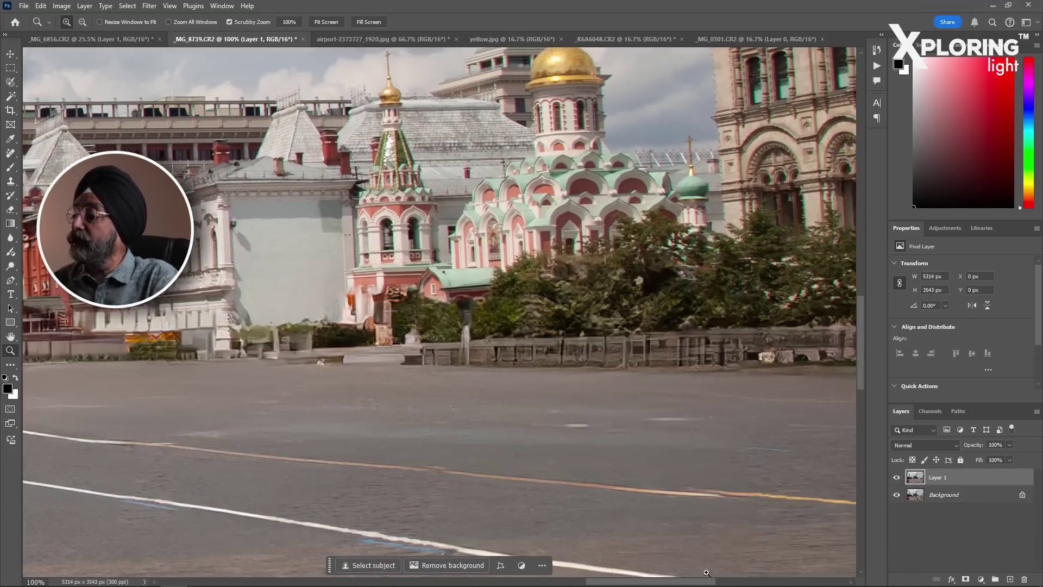
mouse_move(625, 576)
mouse_down()
mouse_move(725, 572)
mouse_move(512, 566)
mouse_up()
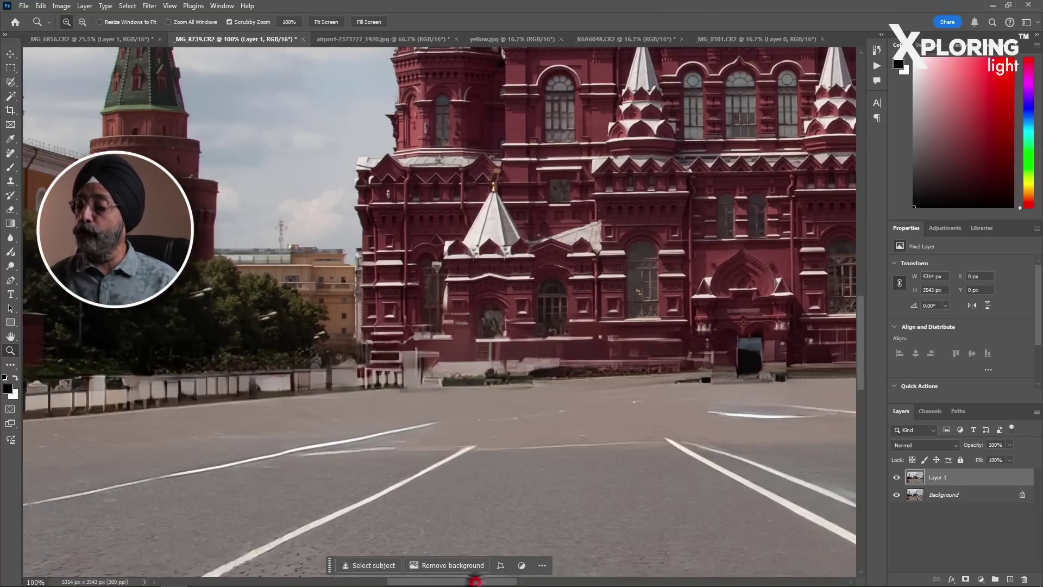
drag(476, 580, 355, 580)
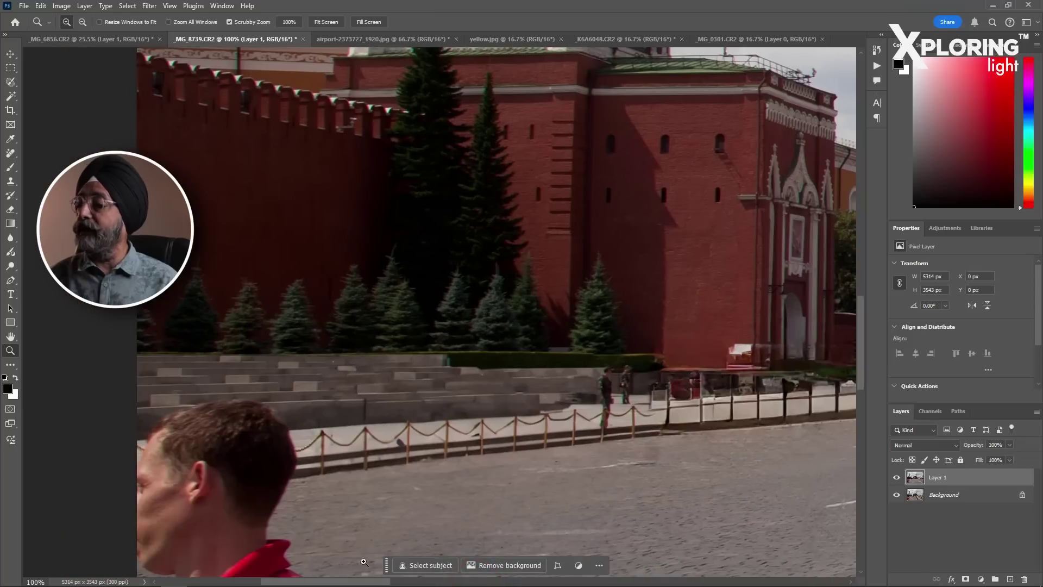
- Use the Remove tool at brush size 40 to erase the people standing by the railing
click(10, 157)
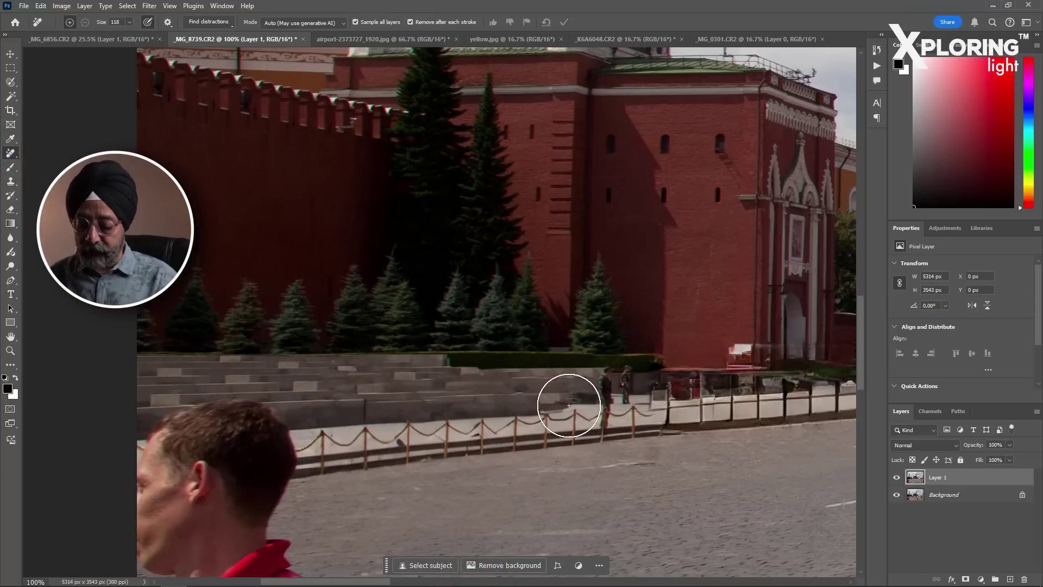
key([)
key([)
key([)
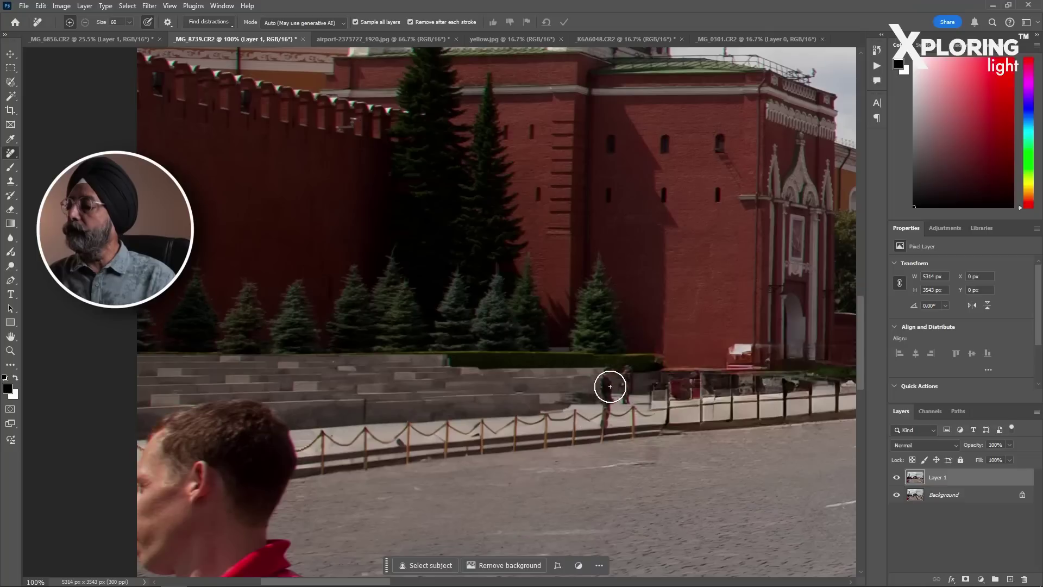
drag(607, 377, 604, 425)
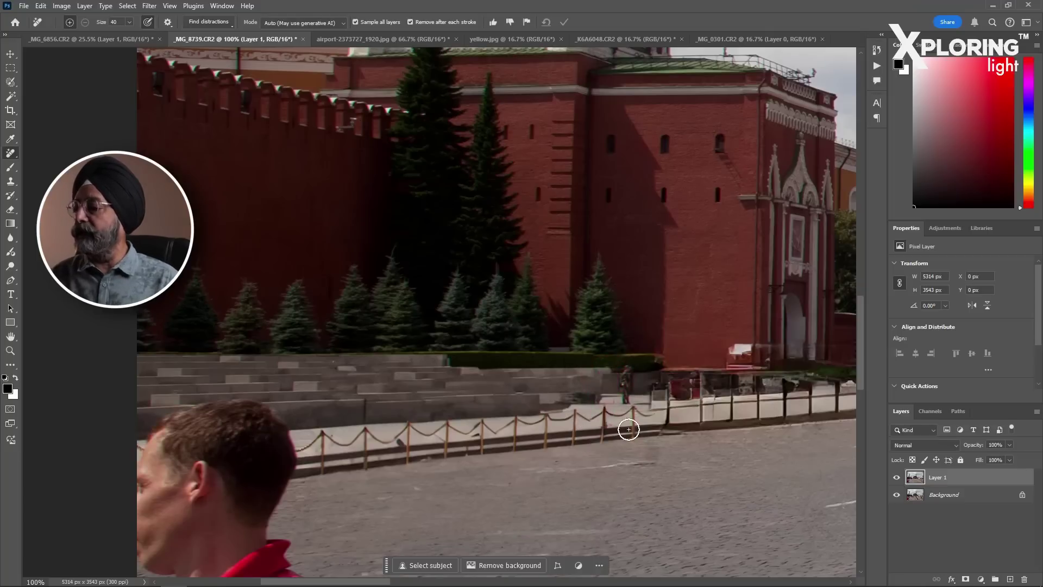
drag(624, 372, 626, 402)
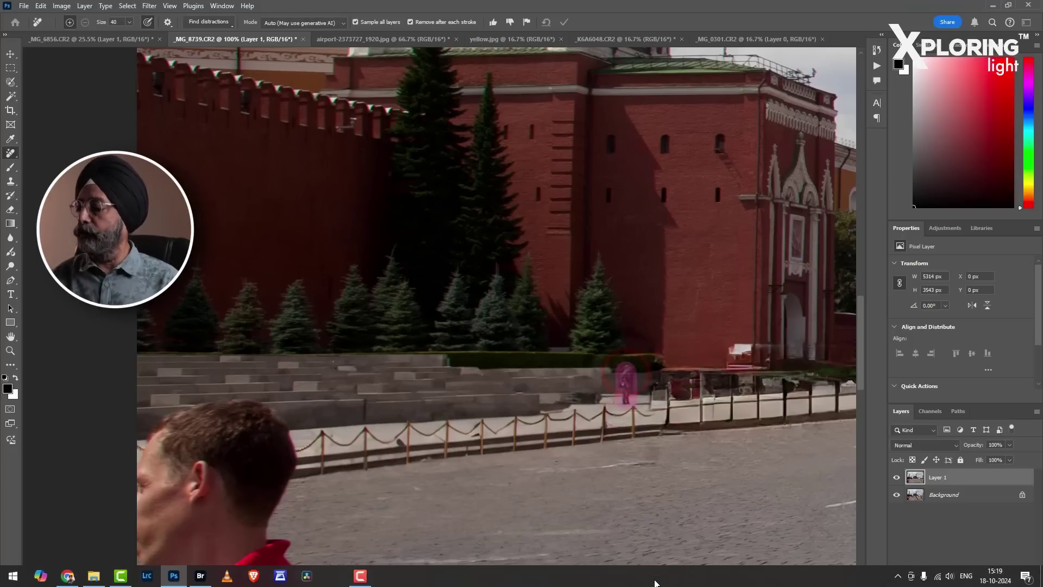
click(621, 393)
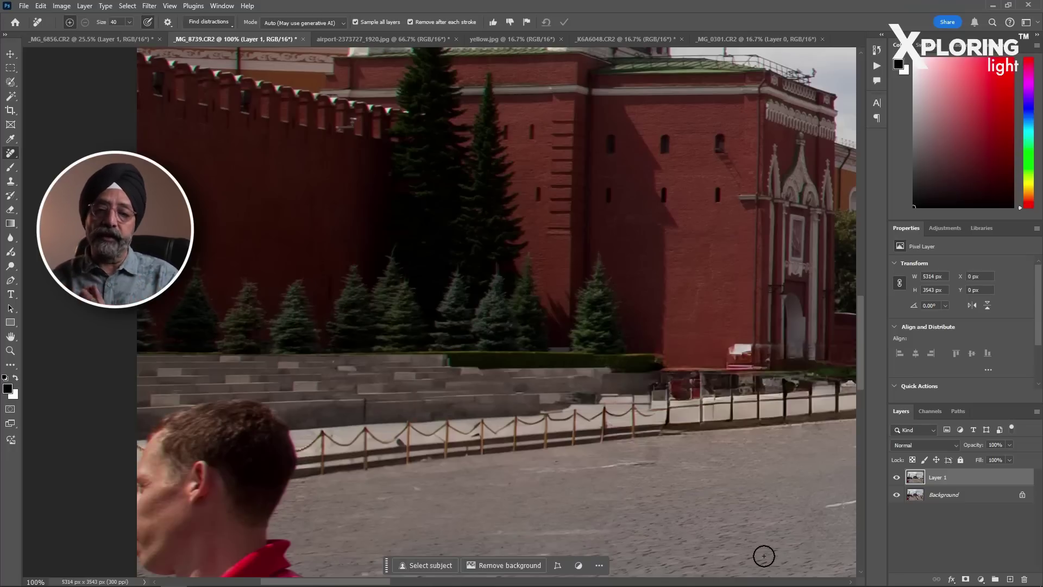
click(408, 39)
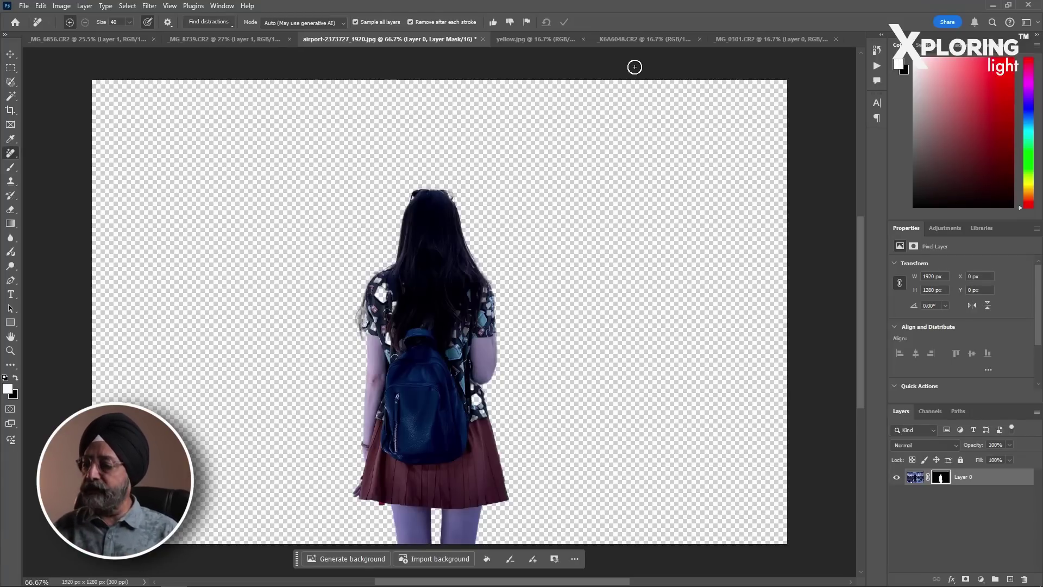
- Generate a 'mountain' background behind the girl and pick the third, snowy variation
click(352, 560)
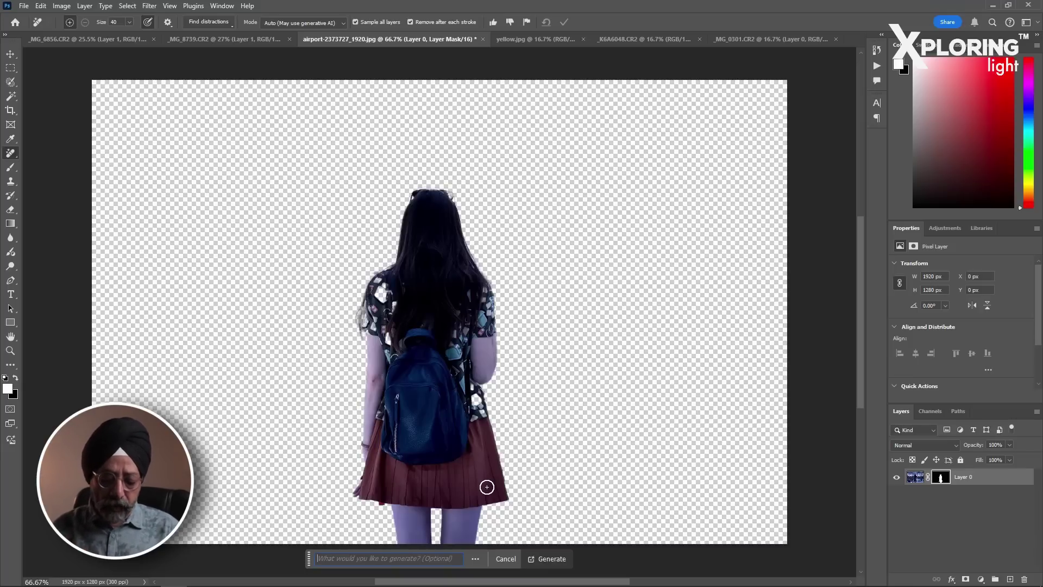
text(mountain)
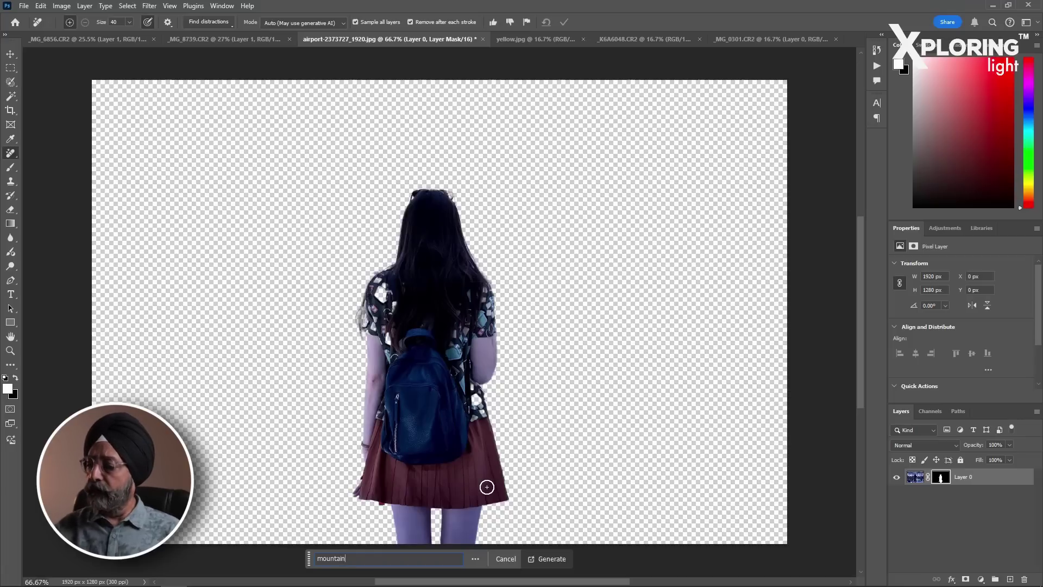
click(554, 559)
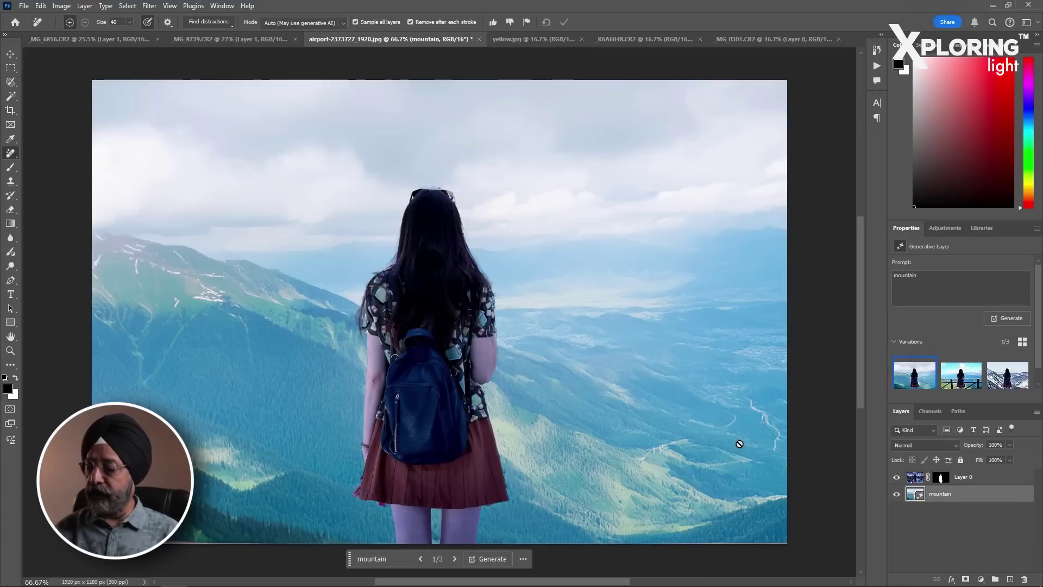
click(961, 375)
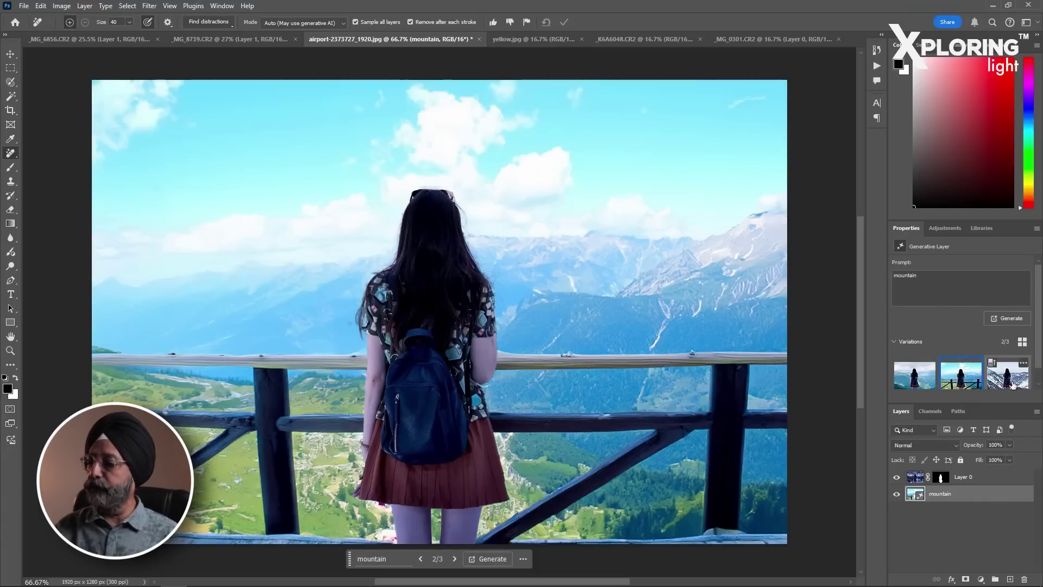
click(1012, 385)
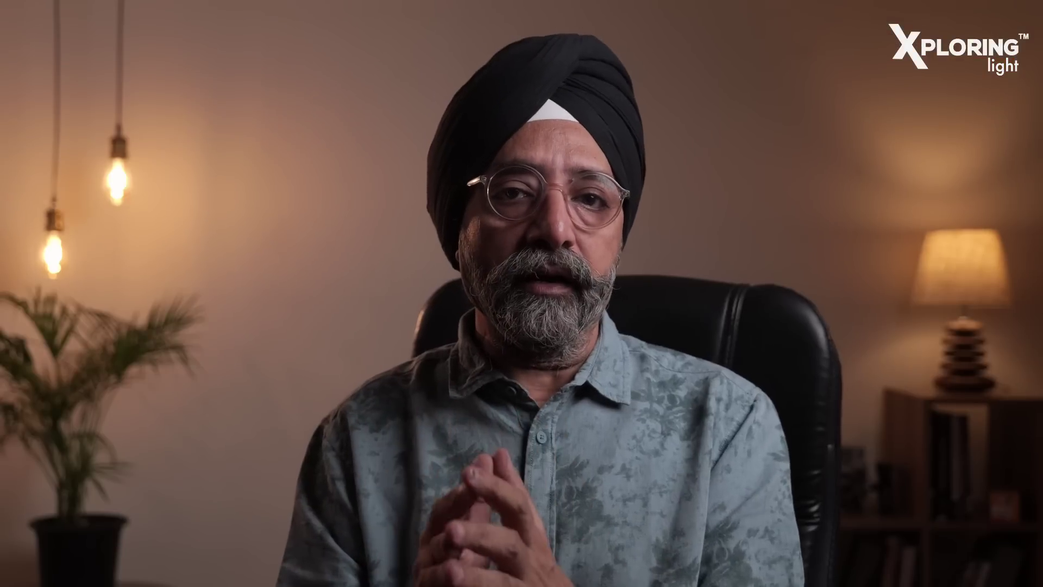